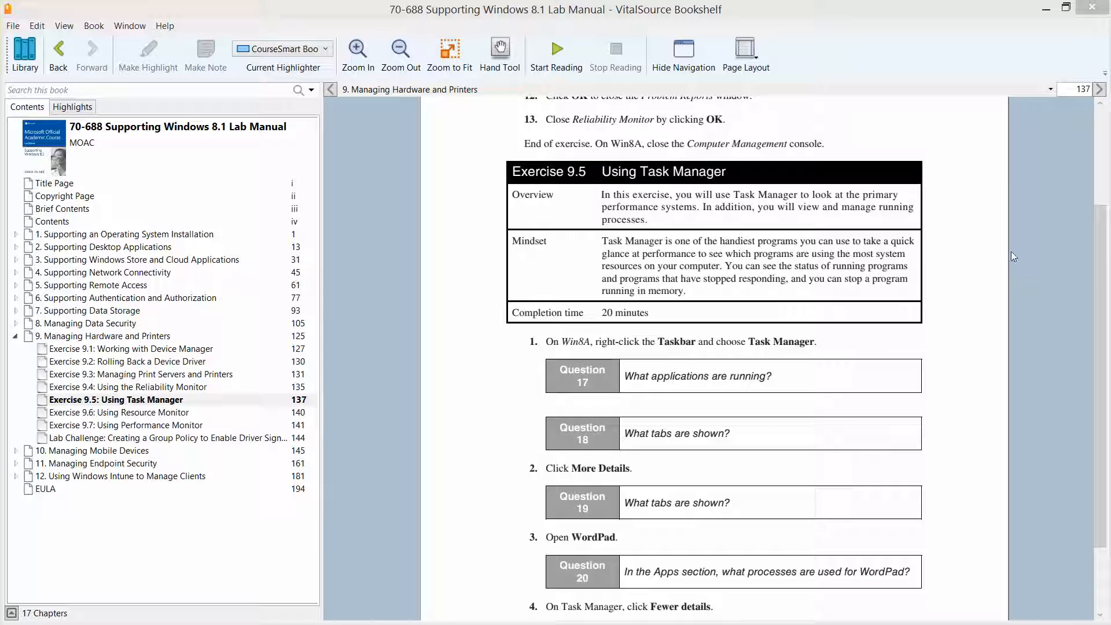
Step: Minimise the lab manual, launch Task Manager on the Win8A virtual machine and expand it to its detailed view
{"action": "left_click", "coordinate": [1046, 9]}
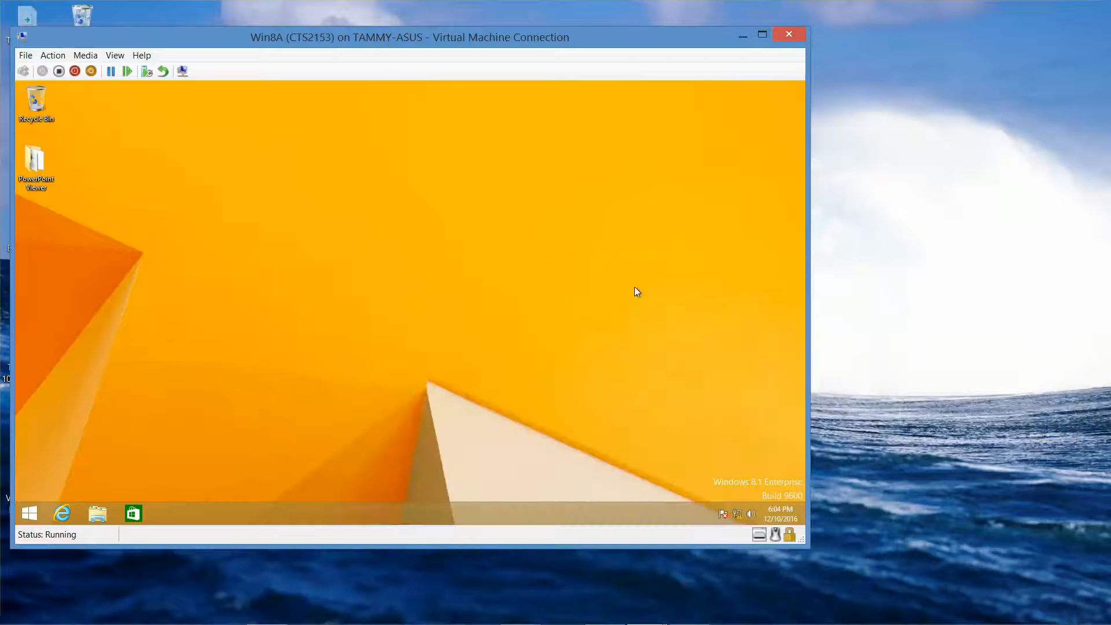
{"action": "right_click", "coordinate": [27, 515]}
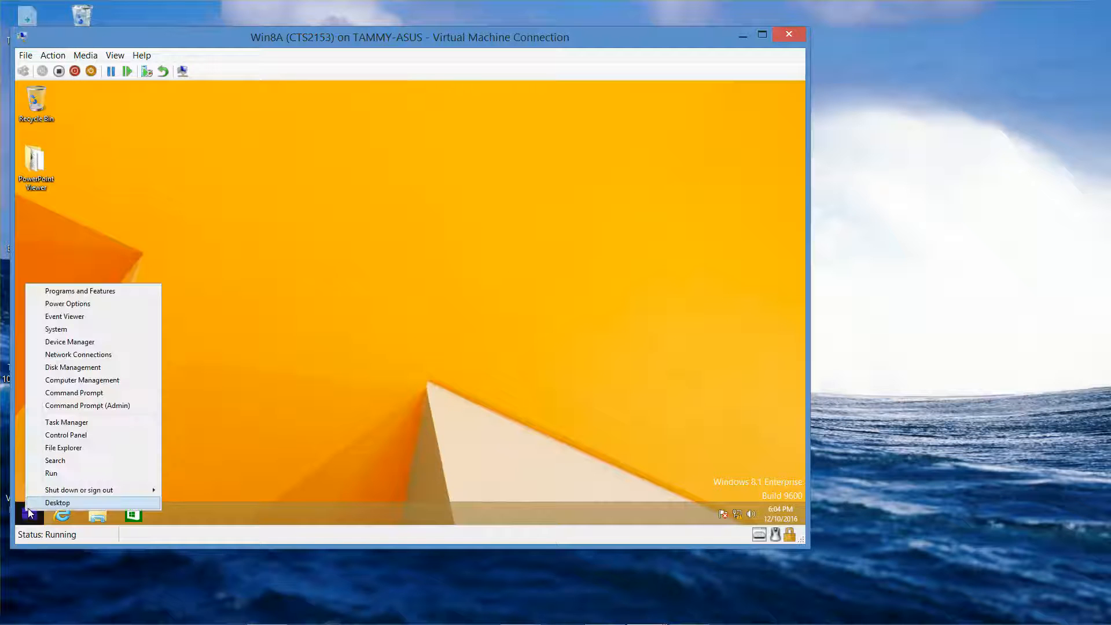
{"action": "left_click", "coordinate": [66, 423]}
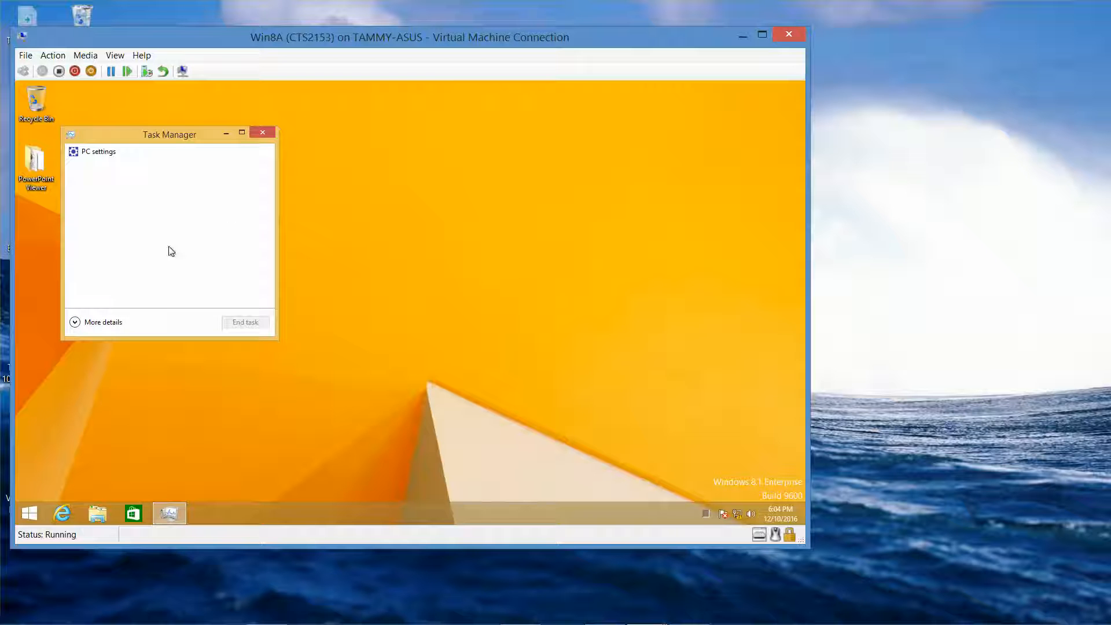
{"action": "left_click", "coordinate": [109, 324]}
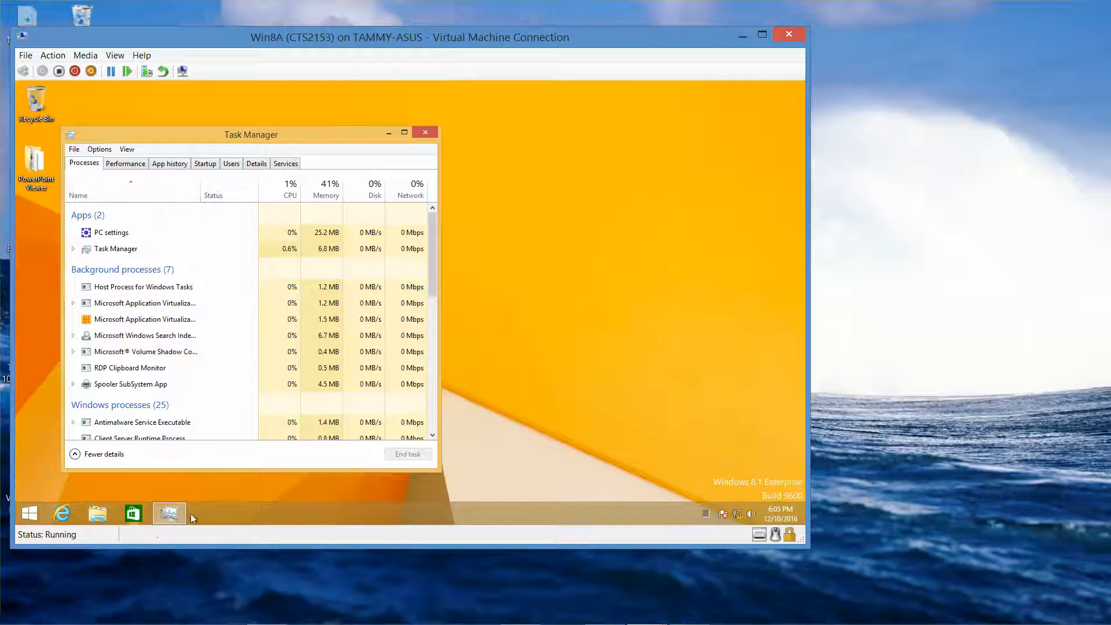
{"action": "left_click", "coordinate": [589, 307]}
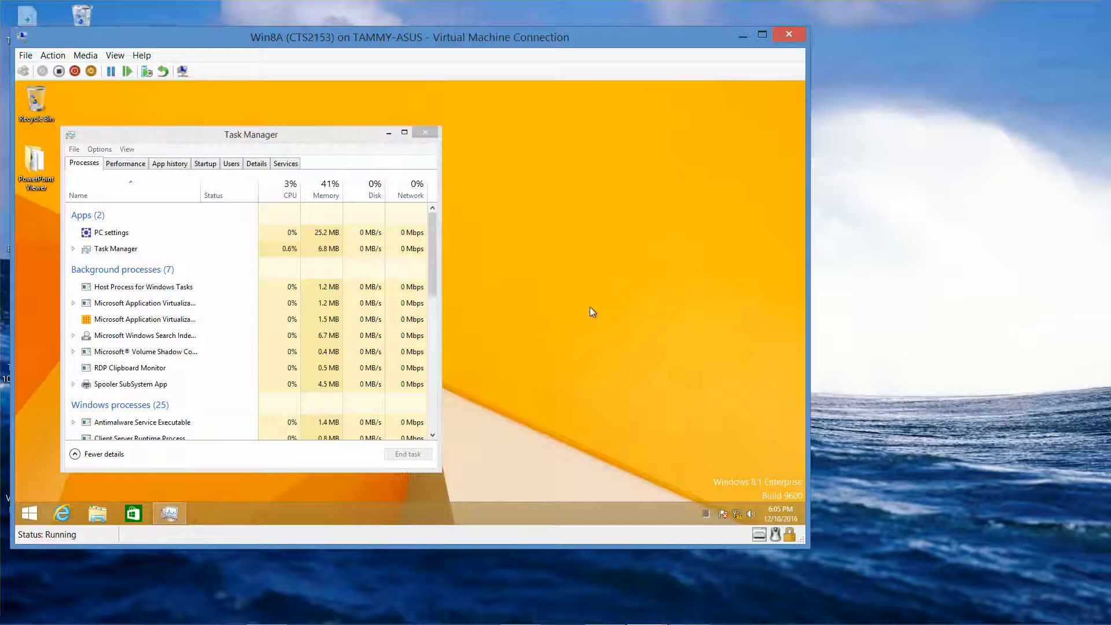
{"action": "right_click", "coordinate": [590, 308]}
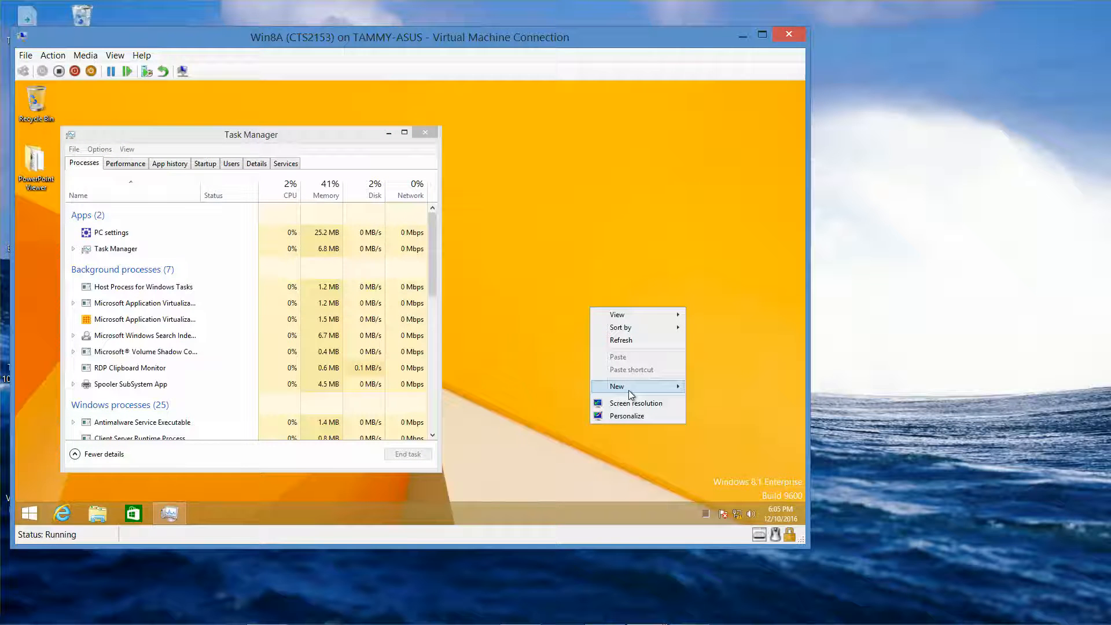
{"action": "mouse_move", "coordinate": [630, 390]}
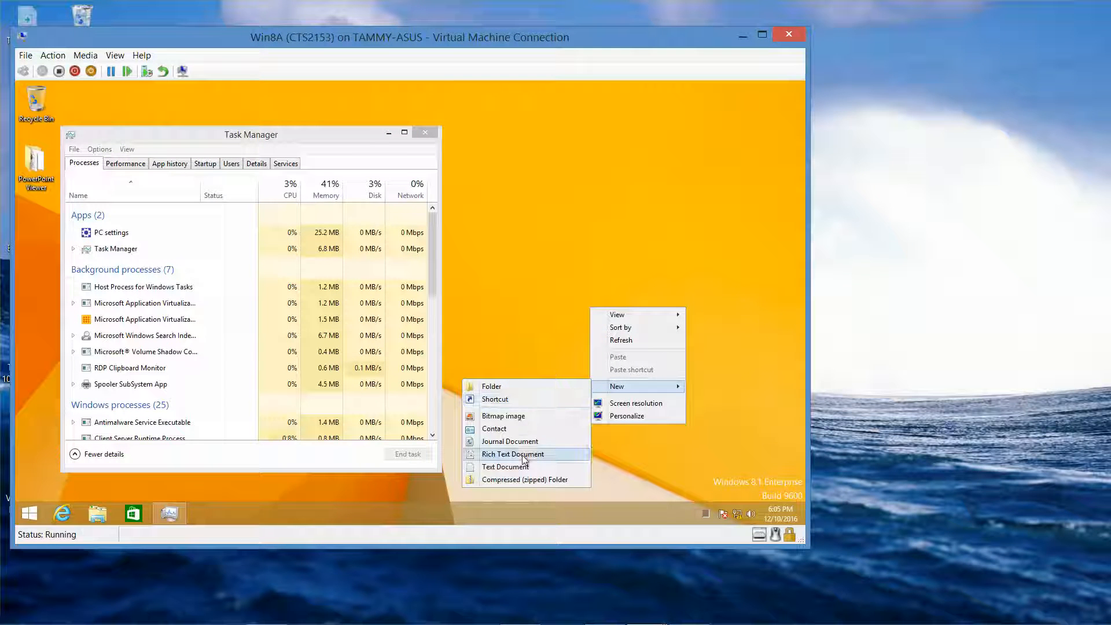
{"action": "left_click", "coordinate": [522, 322]}
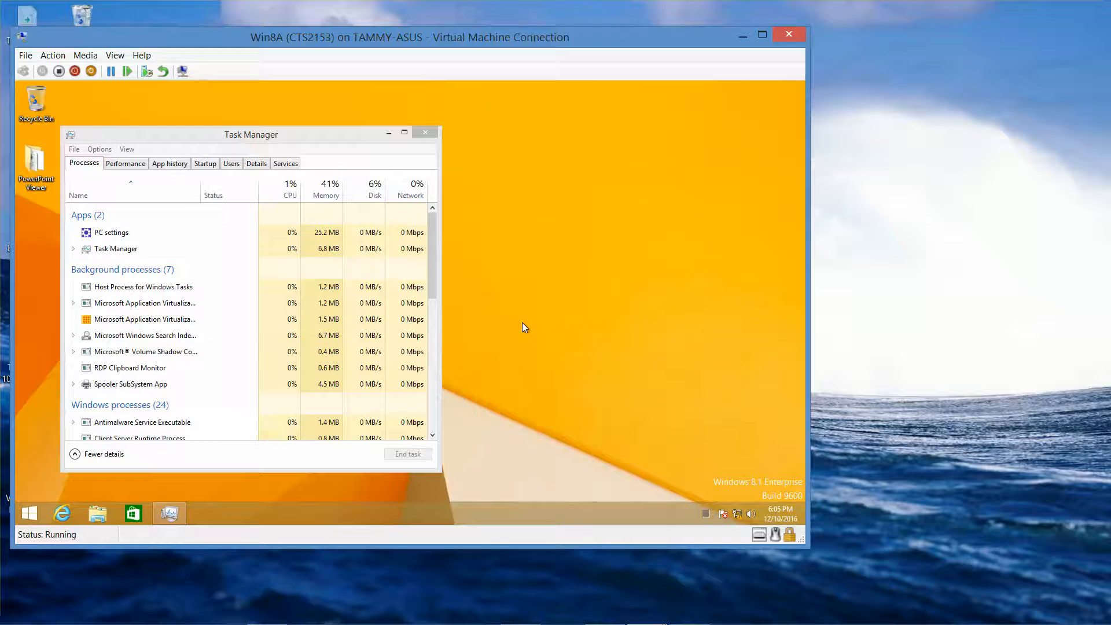
{"action": "right_click", "coordinate": [27, 517]}
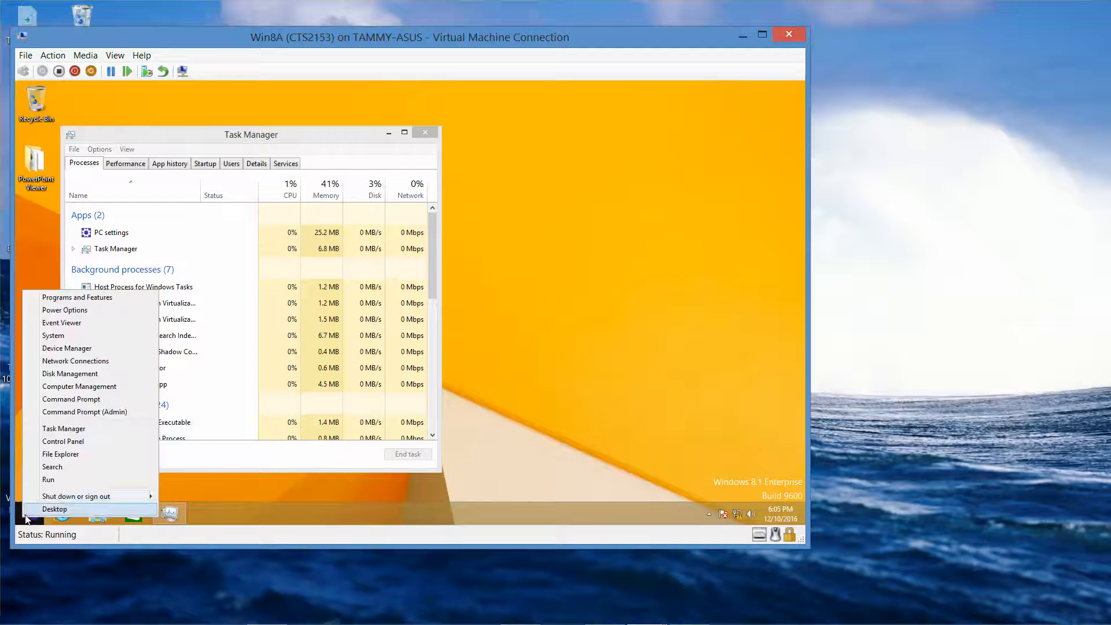
{"action": "left_click", "coordinate": [54, 467]}
{"action": "left_click", "coordinate": [55, 467]}
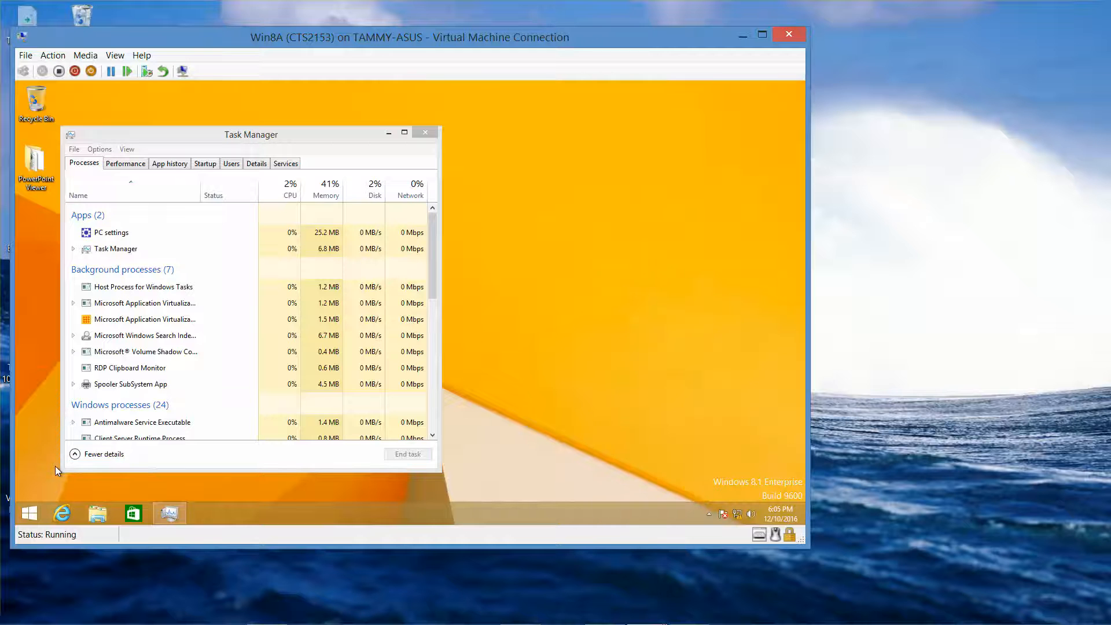
Step: Search the virtual machine for WordPad and open it
{"action": "right_click", "coordinate": [35, 513]}
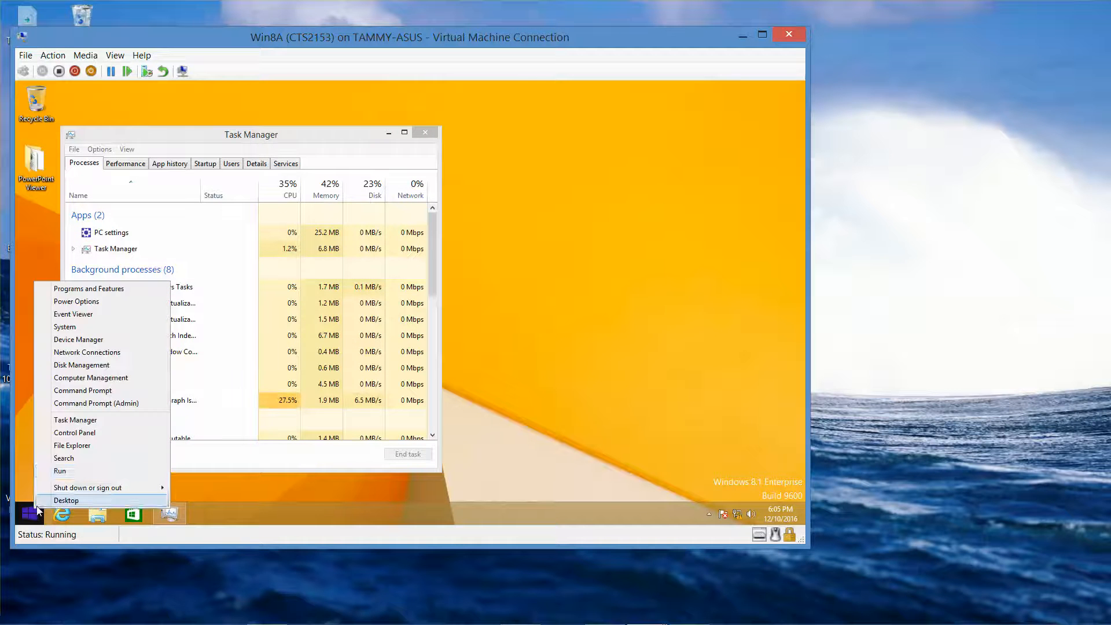
{"action": "left_click", "coordinate": [79, 463]}
{"action": "type", "text": "wordPad"}
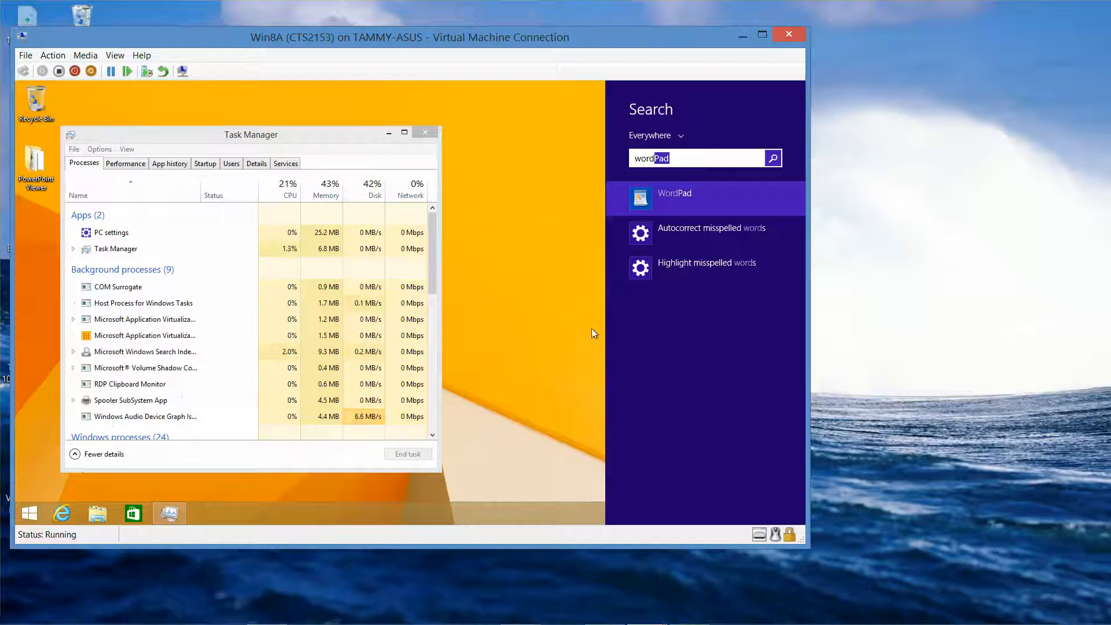
{"action": "left_click", "coordinate": [685, 206]}
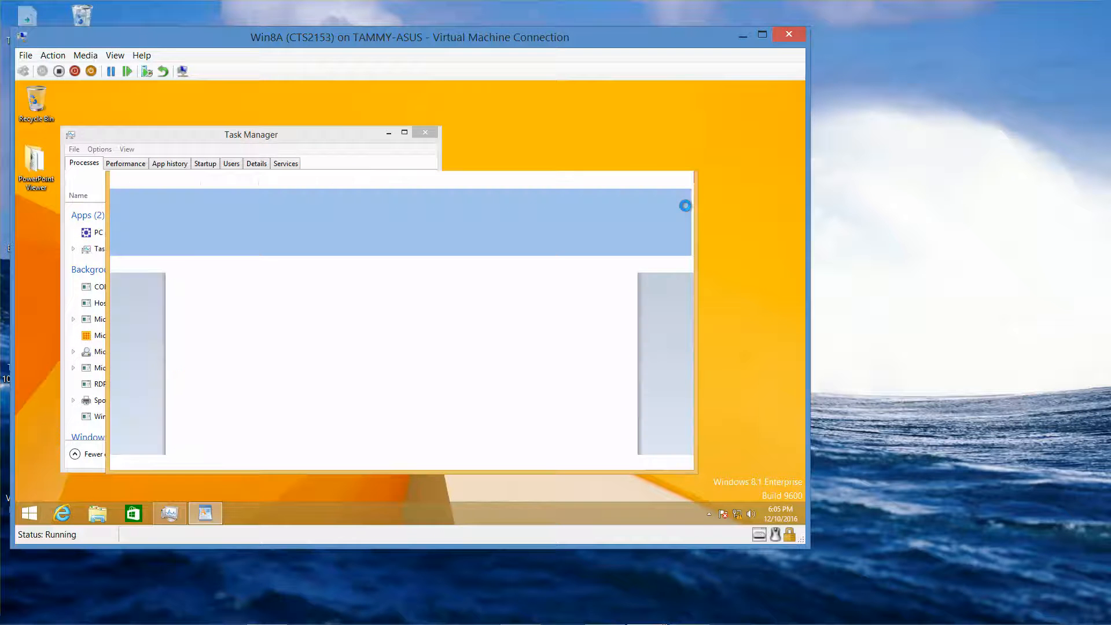
Step: Move and narrow the WordPad window so it sits beside Task Manager without covering the process list
{"action": "left_click_drag", "start_coordinate": [404, 179], "coordinate": [576, 128]}
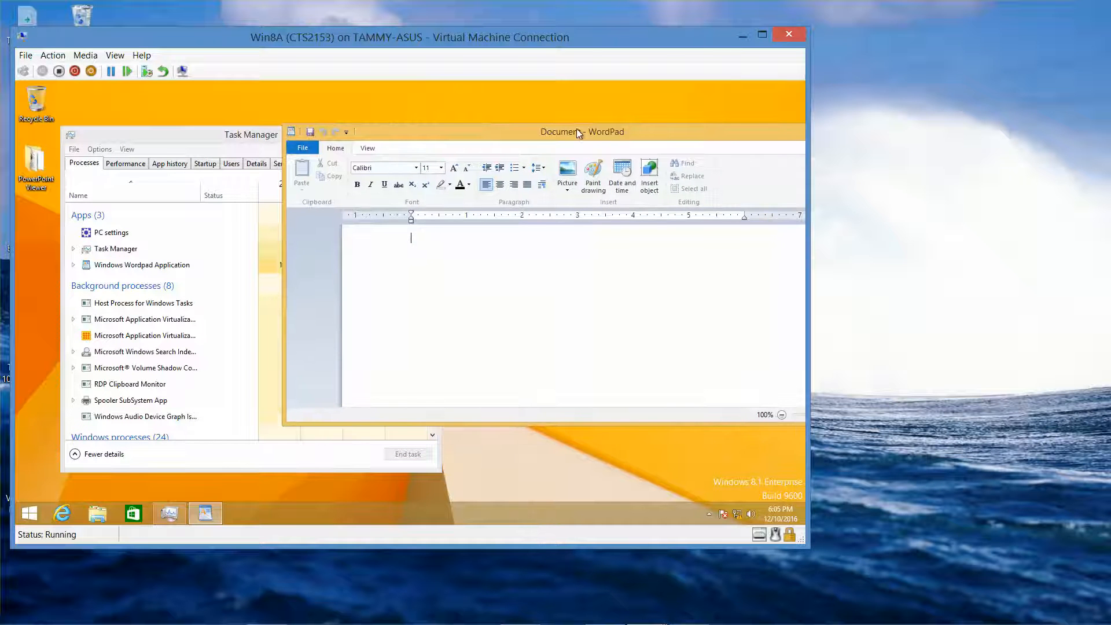
{"action": "left_click_drag", "start_coordinate": [284, 257], "coordinate": [509, 257]}
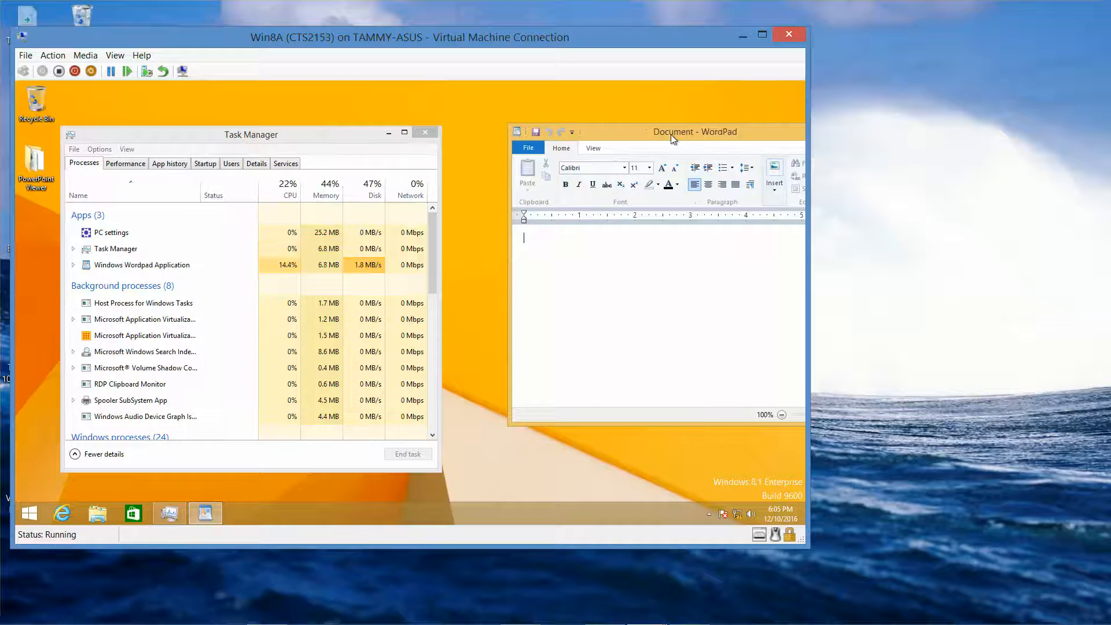
{"action": "left_click_drag", "start_coordinate": [666, 137], "coordinate": [622, 131]}
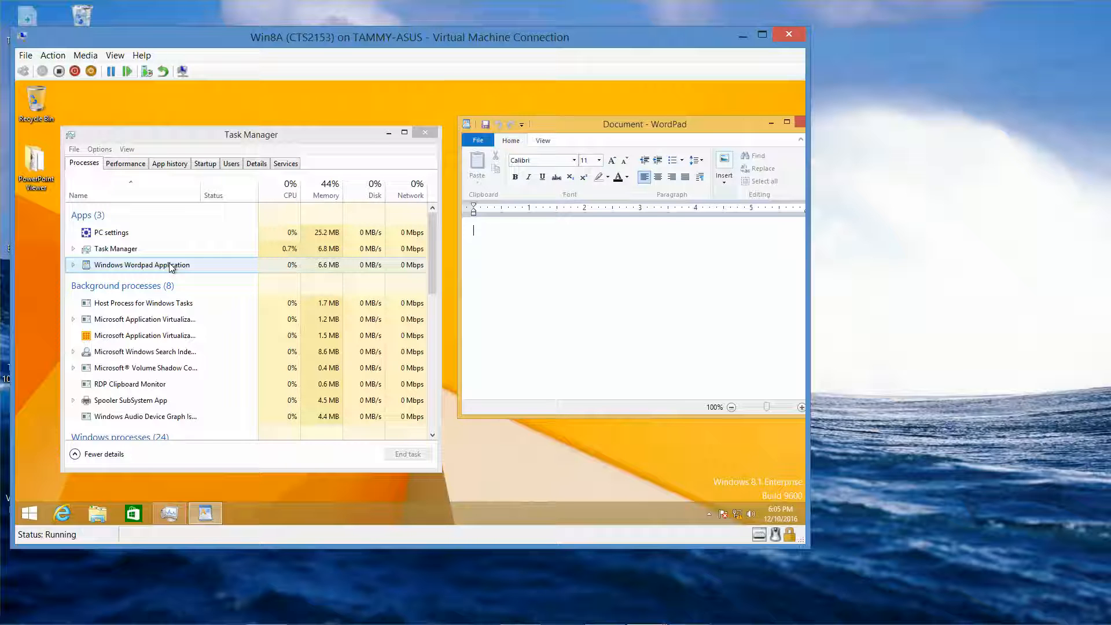
Step: Collapse Task Manager to its simple view and end the PC settings task
{"action": "left_click", "coordinate": [103, 455]}
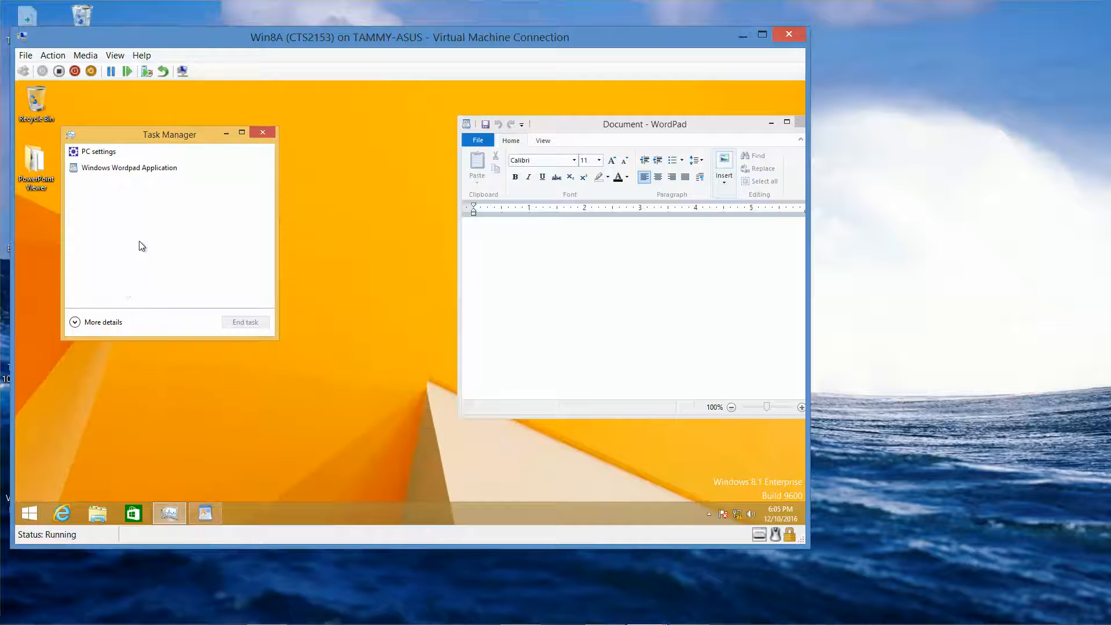
{"action": "left_click", "coordinate": [92, 151]}
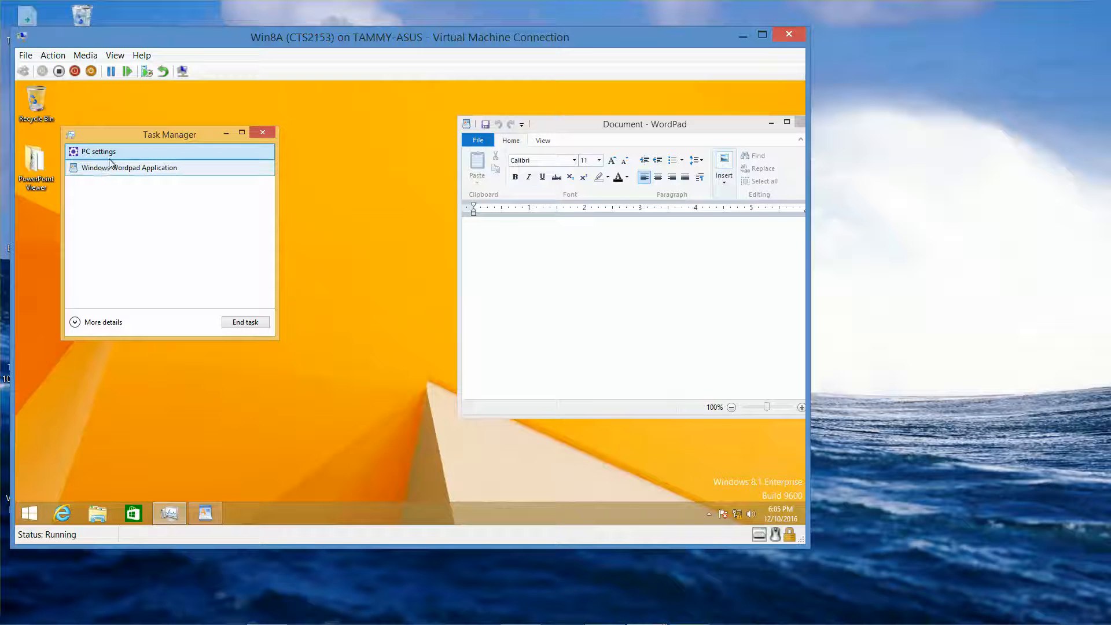
{"action": "right_click", "coordinate": [113, 155]}
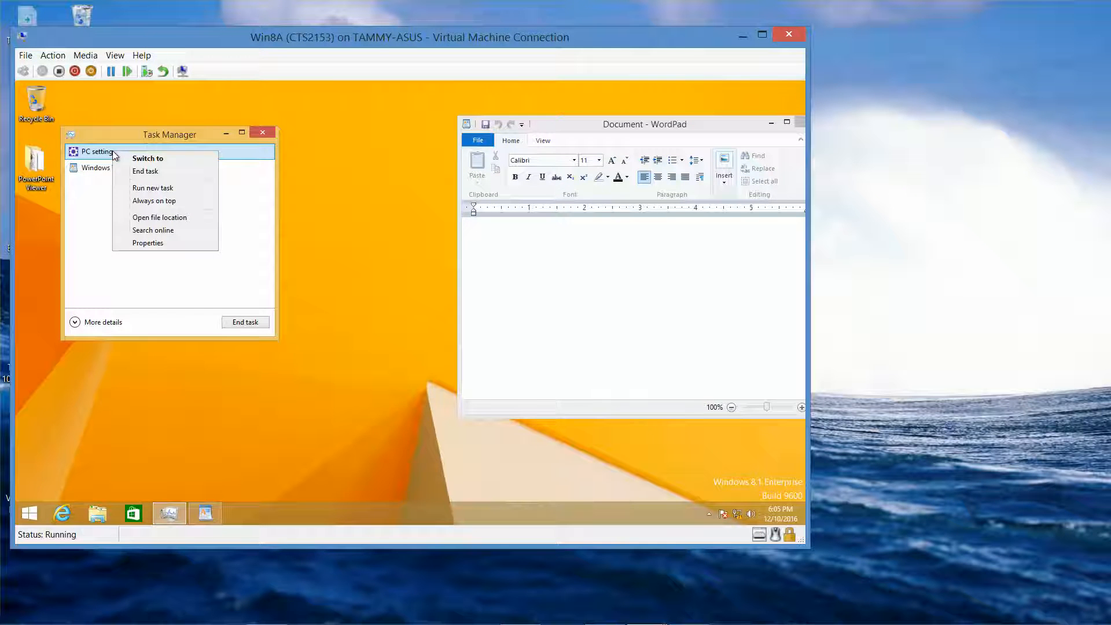
{"action": "left_click", "coordinate": [145, 170]}
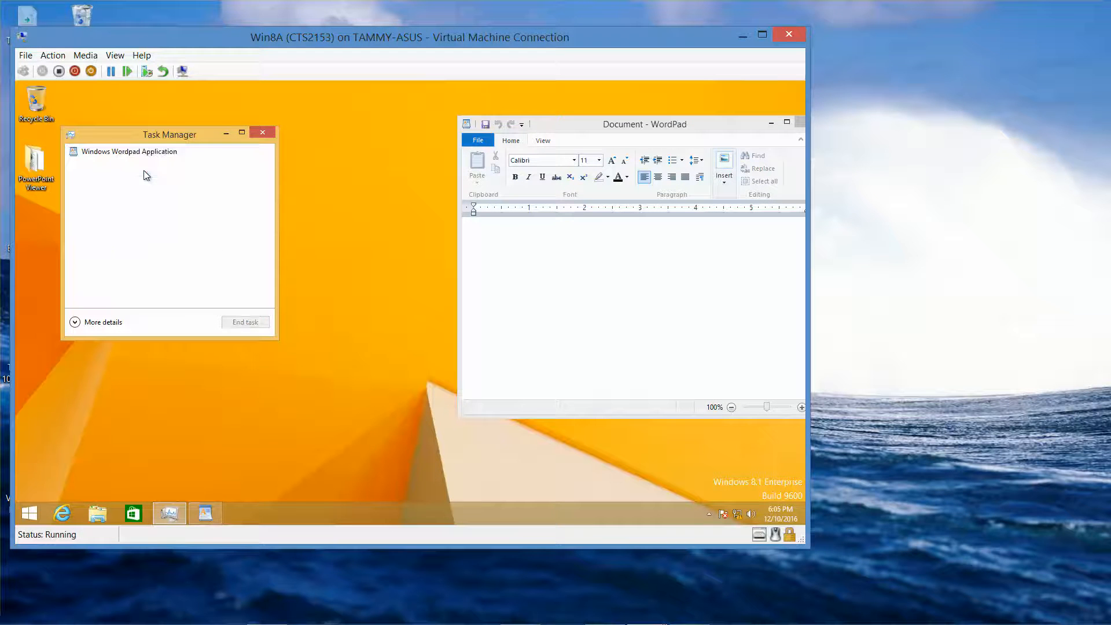
Step: Save the blank WordPad document to the Desktop as Document.rtf in Rich Text Format
{"action": "left_click", "coordinate": [130, 157]}
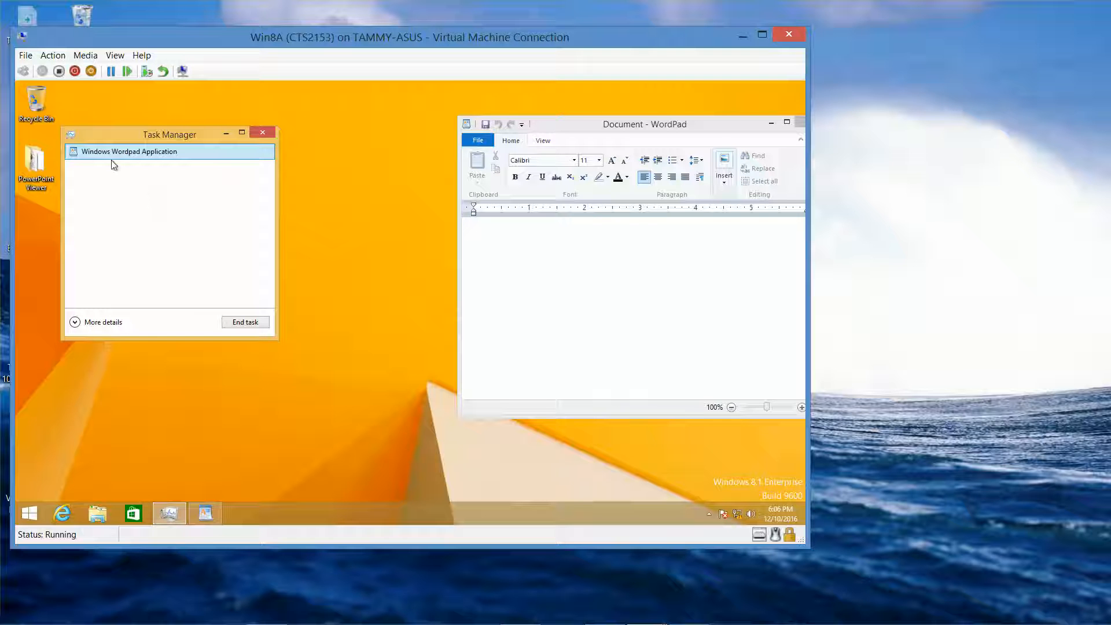
{"action": "left_click", "coordinate": [477, 142]}
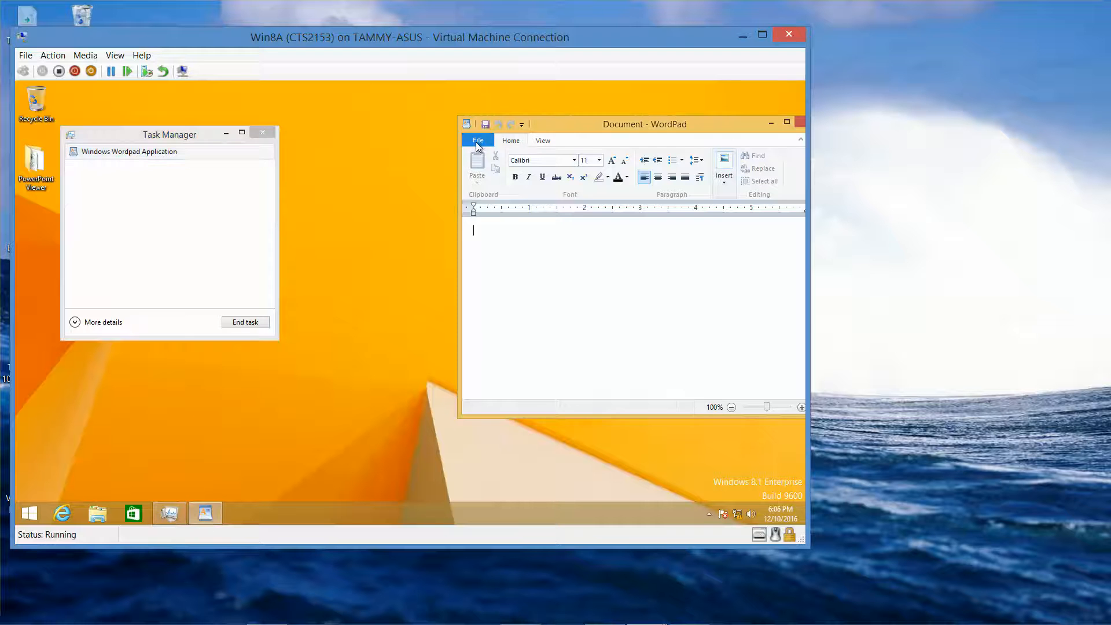
{"action": "left_click", "coordinate": [476, 141]}
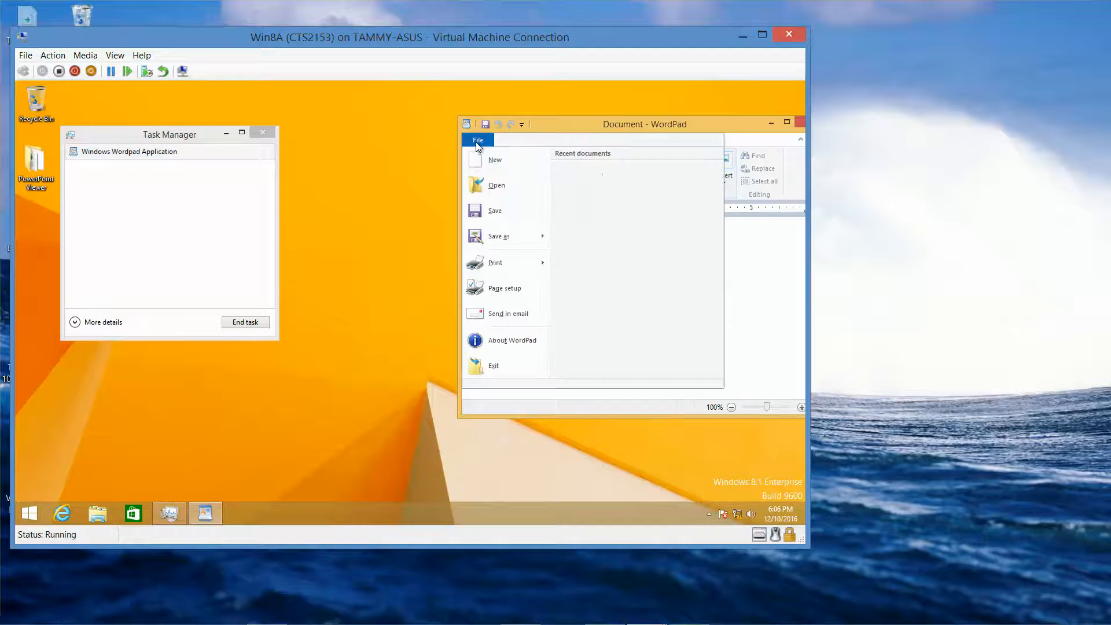
{"action": "left_click", "coordinate": [495, 211]}
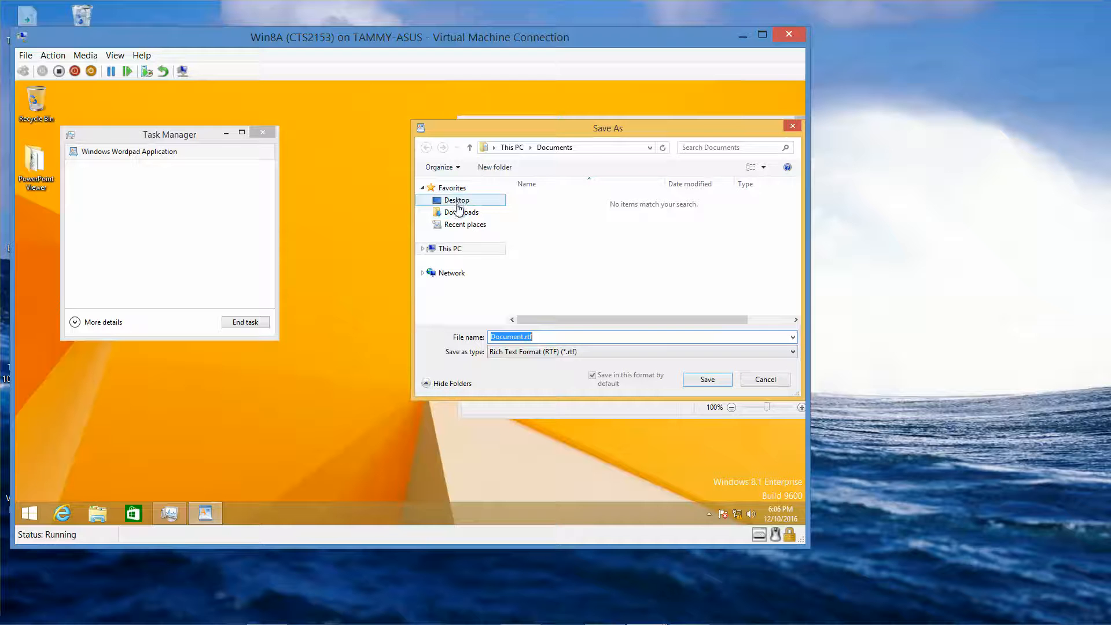
{"action": "left_click", "coordinate": [456, 201]}
{"action": "left_click", "coordinate": [702, 382]}
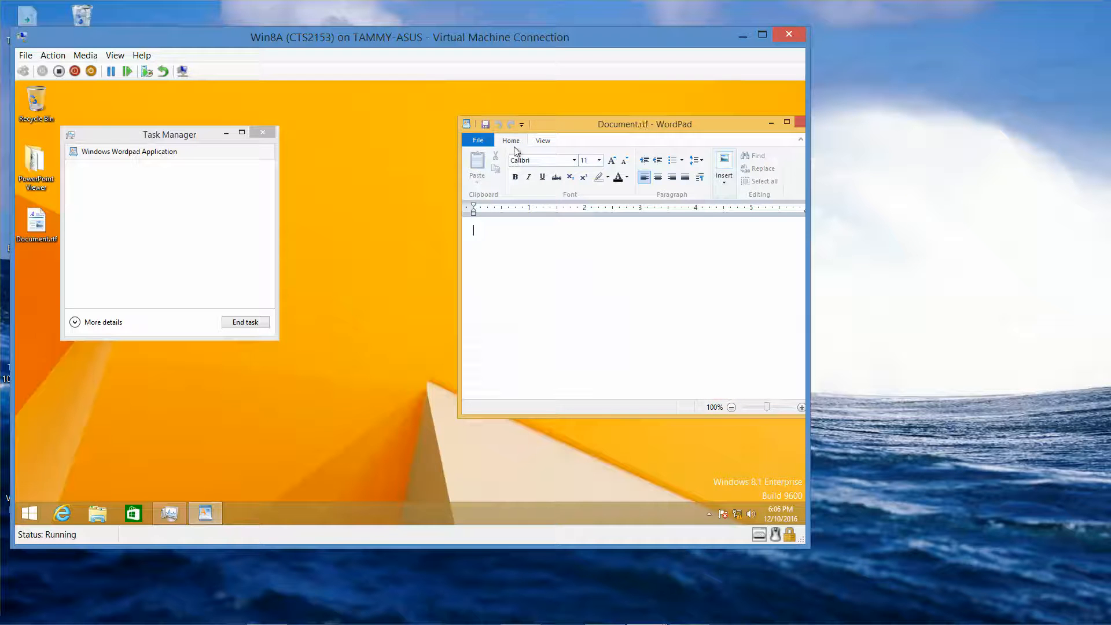
Step: End the Windows Wordpad Application task and expand Task Manager back to its detailed view
{"action": "right_click", "coordinate": [174, 152]}
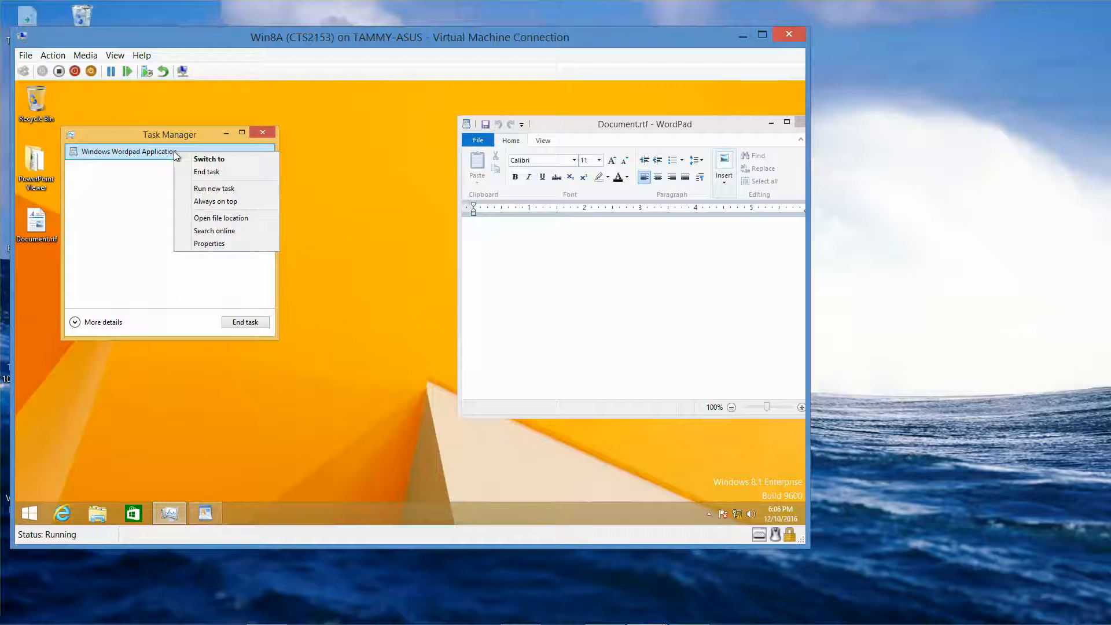
{"action": "left_click", "coordinate": [204, 173]}
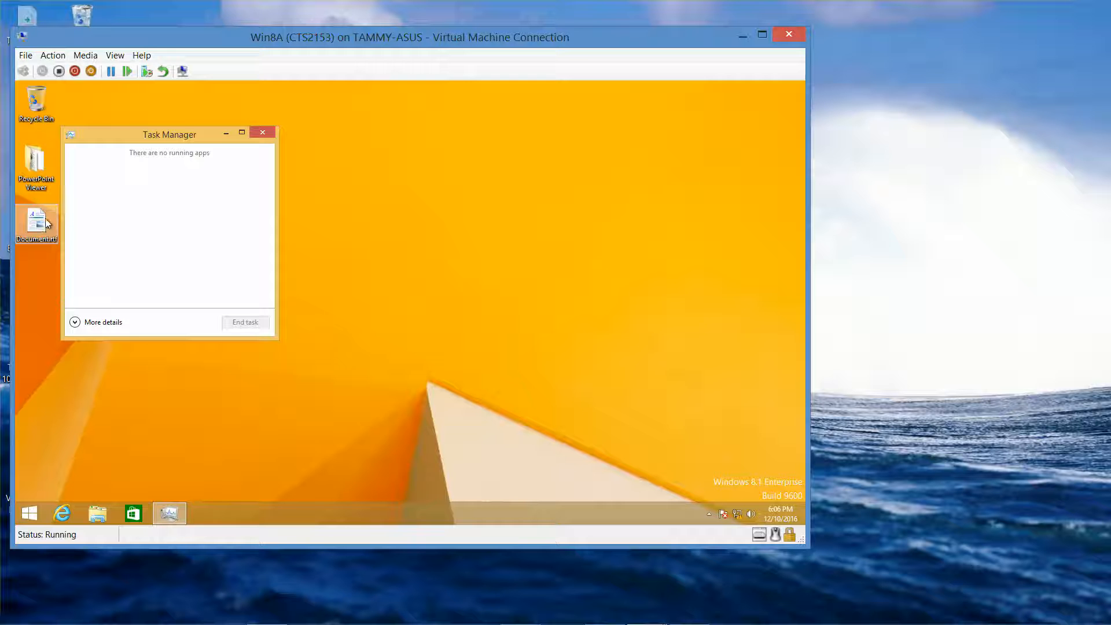
{"action": "left_click", "coordinate": [120, 326]}
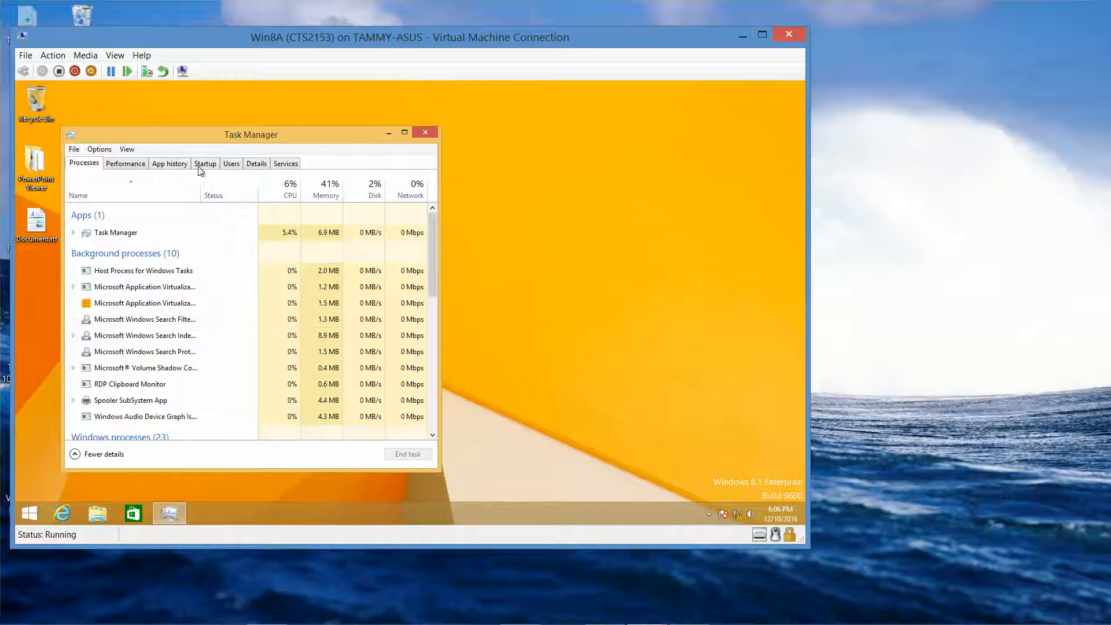
Step: Review the CPU, Memory and Ethernet performance graphs, moving Task Manager clear of the desktop icons
{"action": "left_click", "coordinate": [139, 166]}
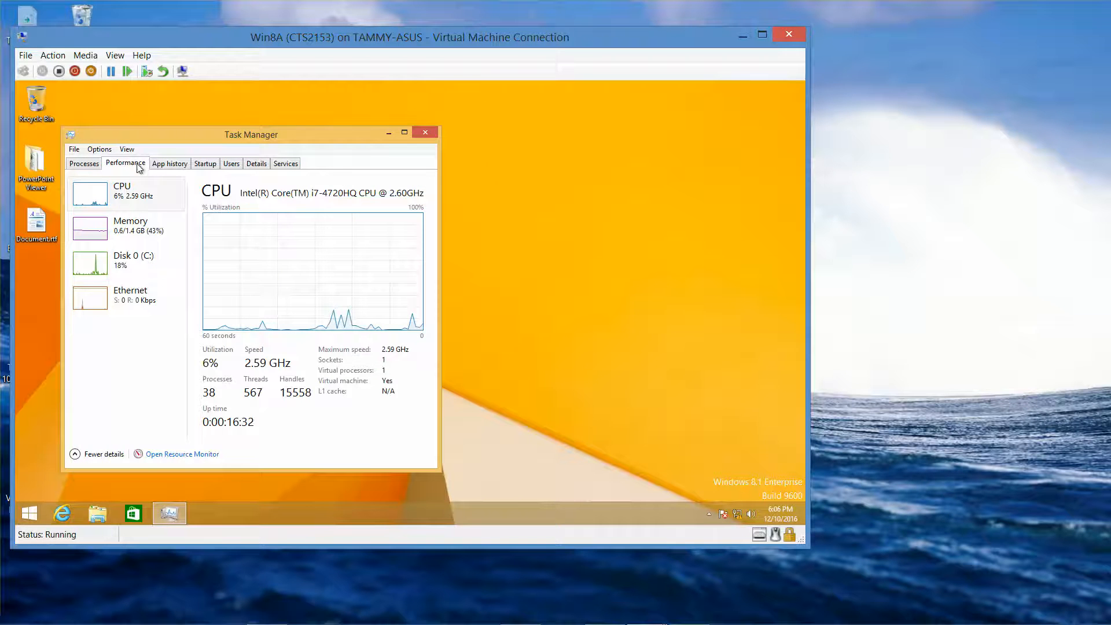
{"action": "left_click_drag", "start_coordinate": [232, 136], "coordinate": [540, 127]}
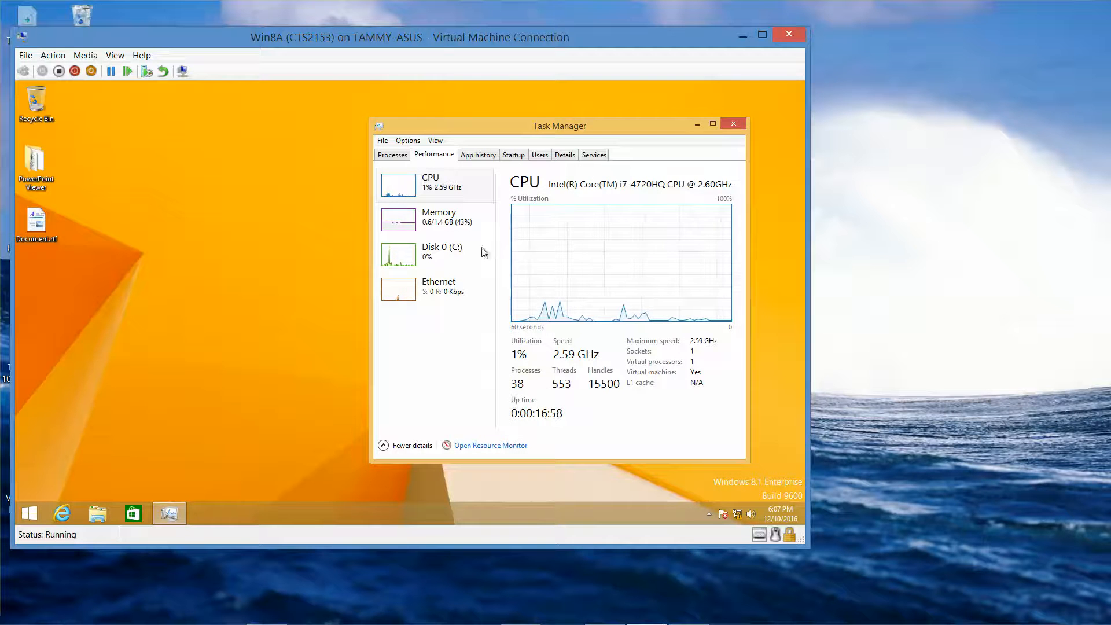
{"action": "left_click", "coordinate": [440, 230]}
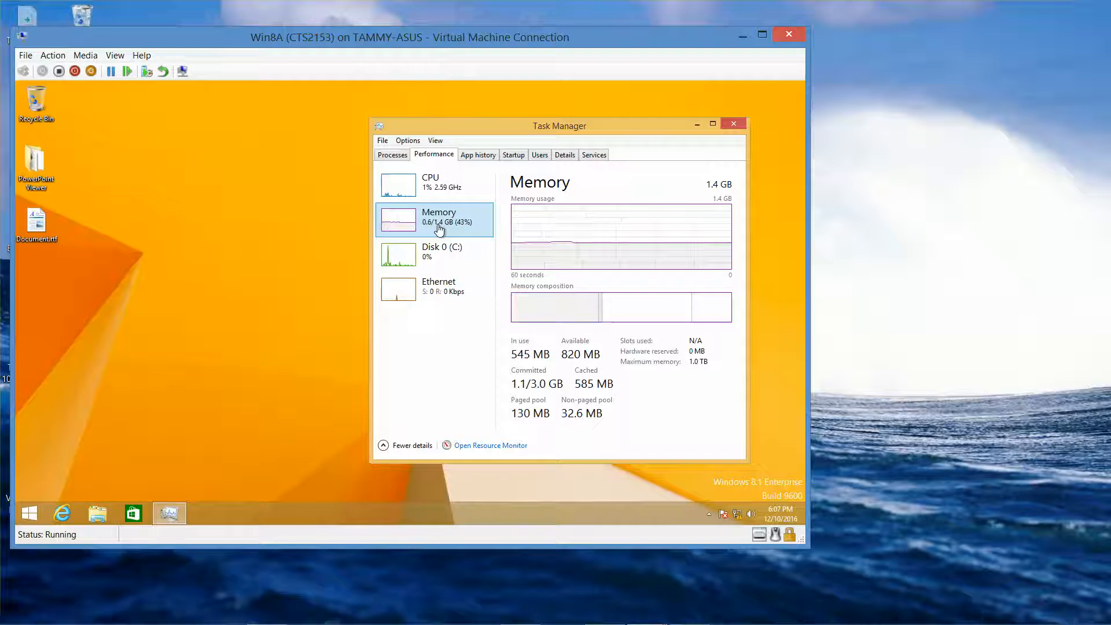
{"action": "left_click", "coordinate": [449, 302]}
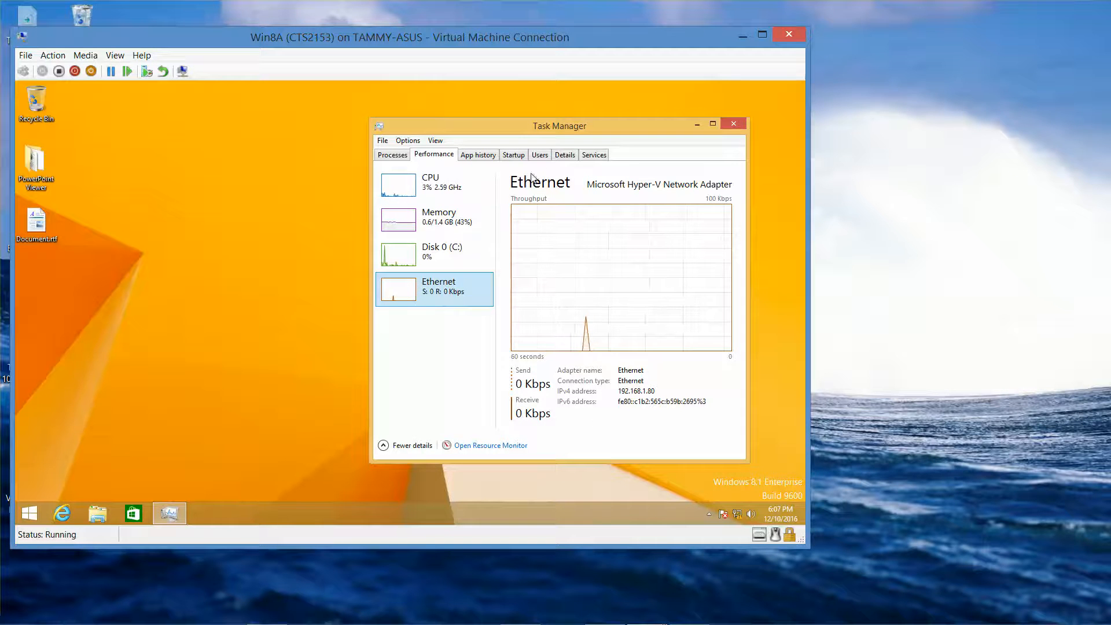
Step: Expand the administrator's processes in the Users view and add the Session and ID columns to the list
{"action": "left_click", "coordinate": [540, 156]}
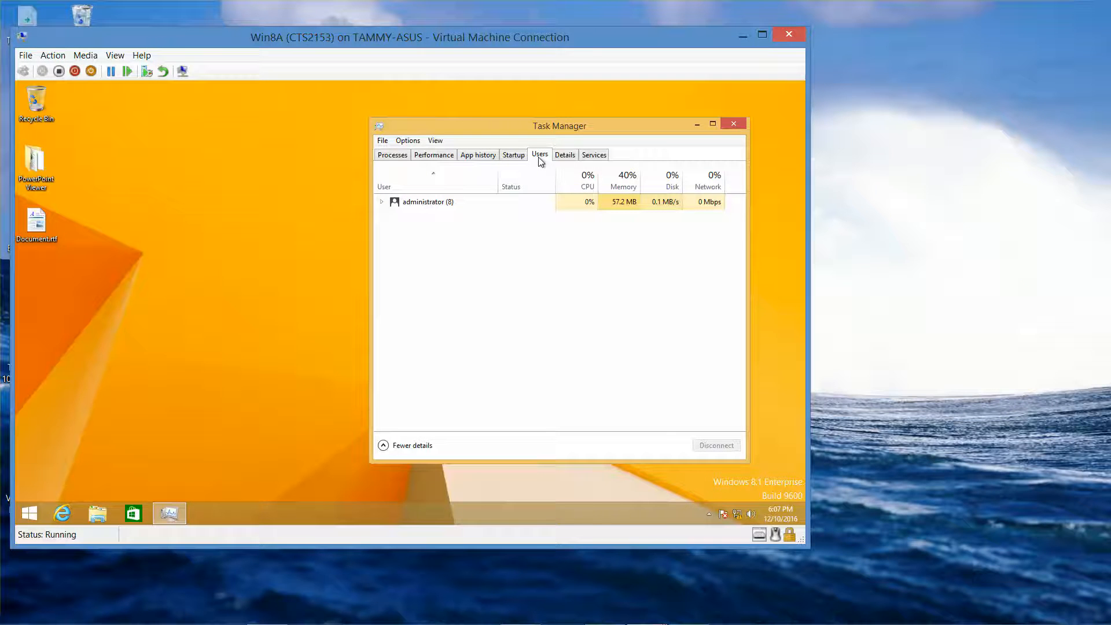
{"action": "left_click", "coordinate": [381, 202]}
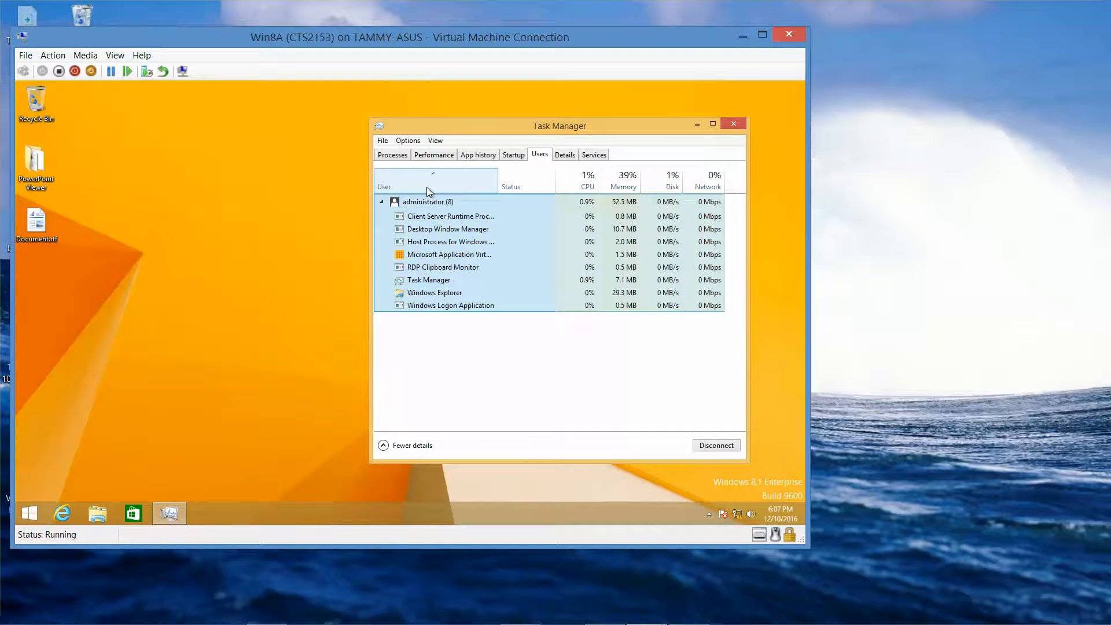
{"action": "right_click", "coordinate": [428, 191]}
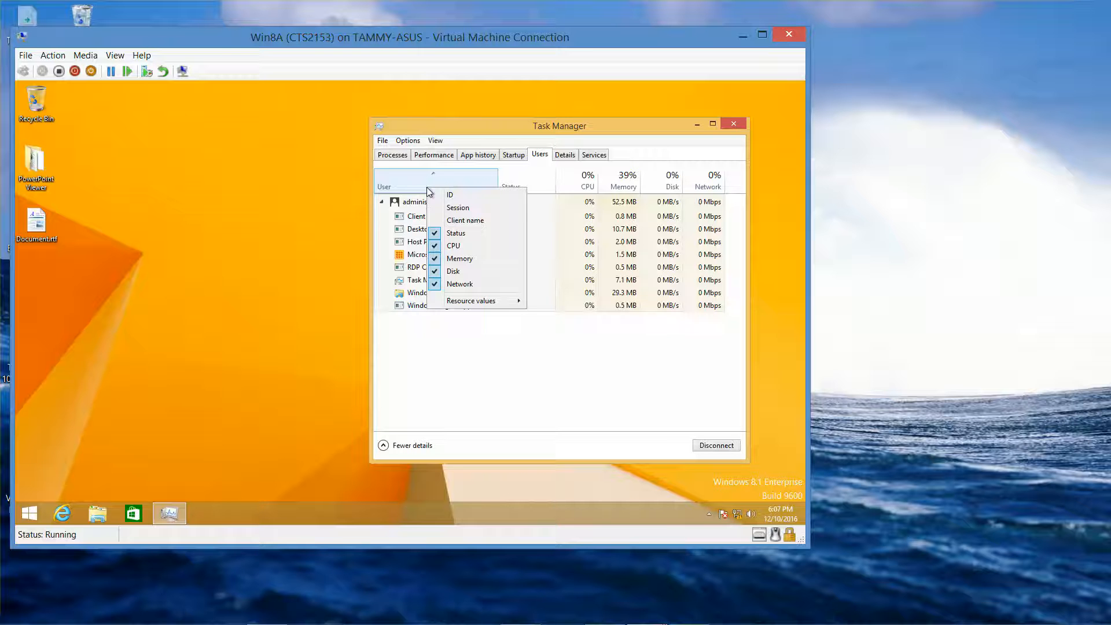
{"action": "left_click", "coordinate": [442, 209]}
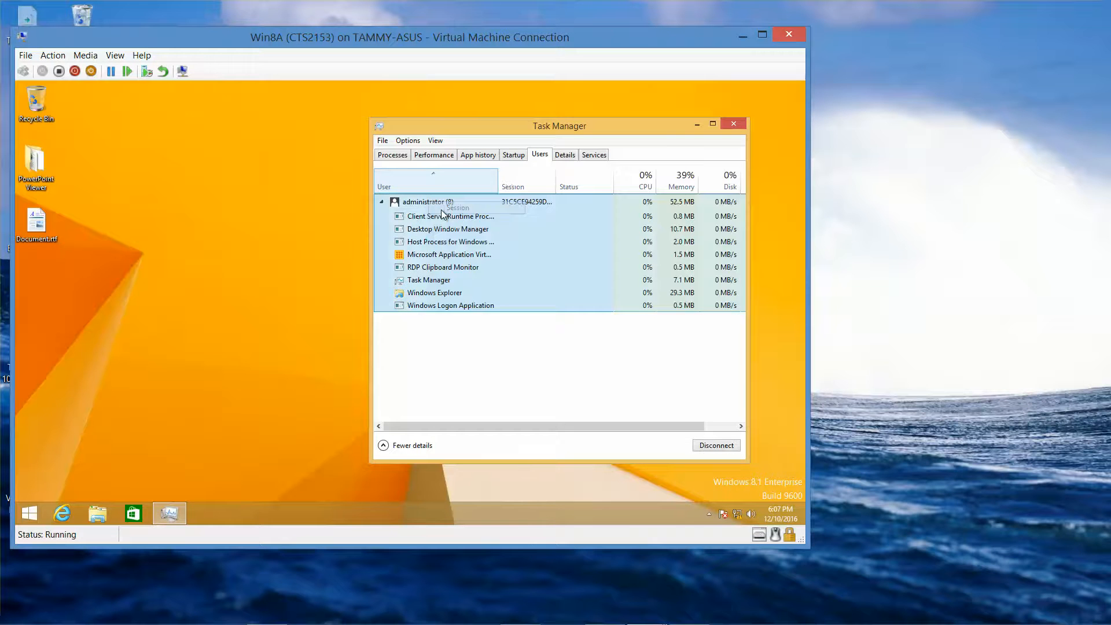
{"action": "right_click", "coordinate": [445, 186]}
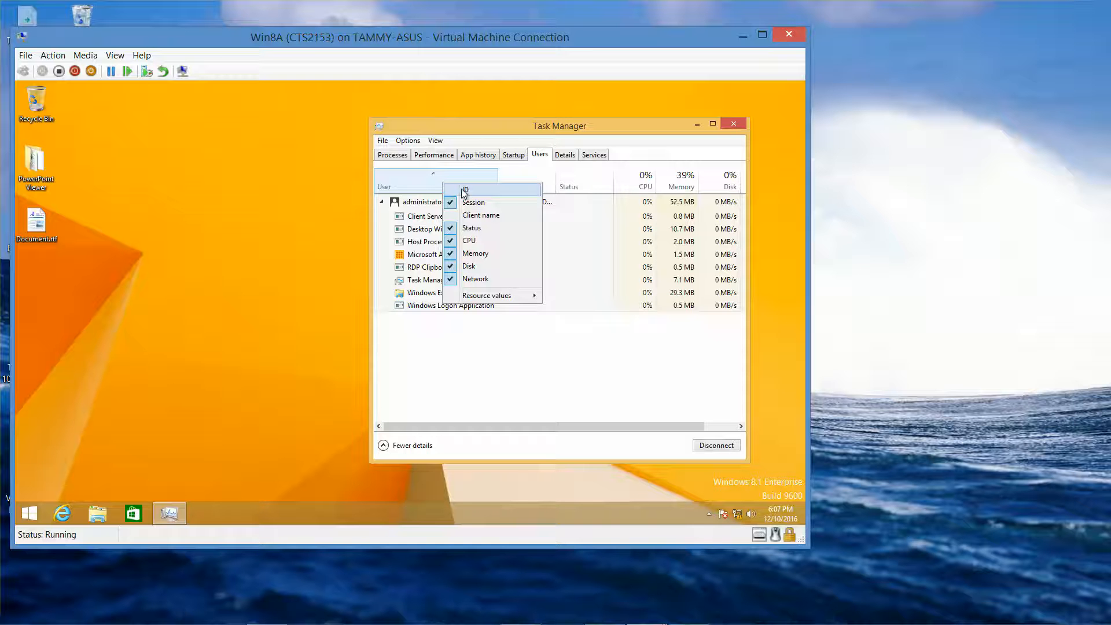
{"action": "left_click", "coordinate": [467, 191]}
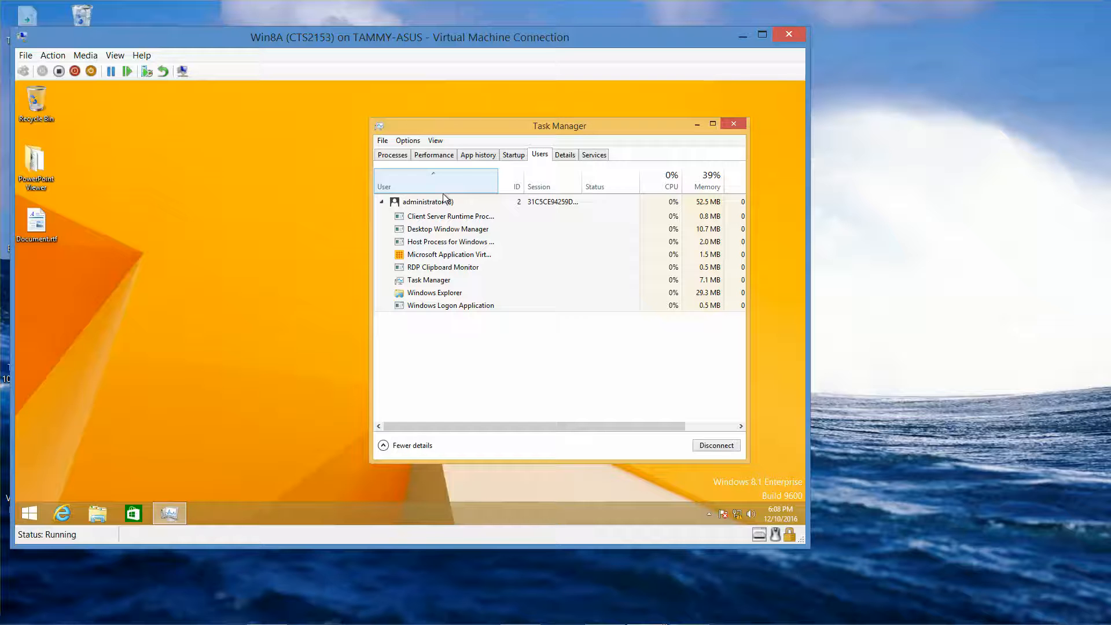
Step: Sort the administrator's processes by memory use and widen Task Manager so the Disk and Network columns fit
{"action": "left_click", "coordinate": [603, 202]}
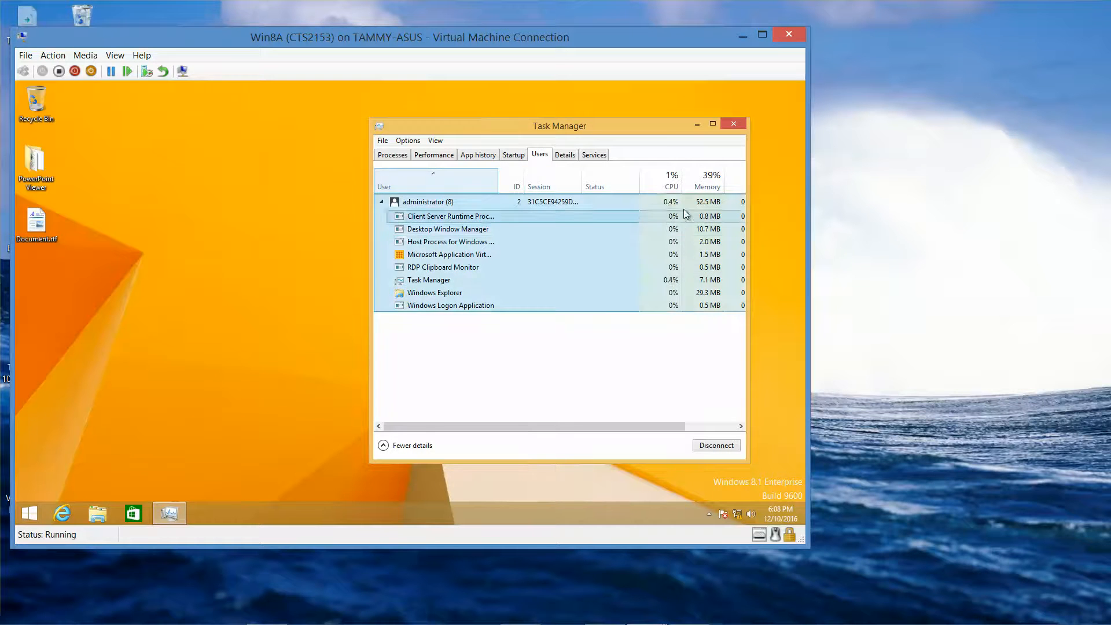
{"action": "left_click", "coordinate": [720, 181]}
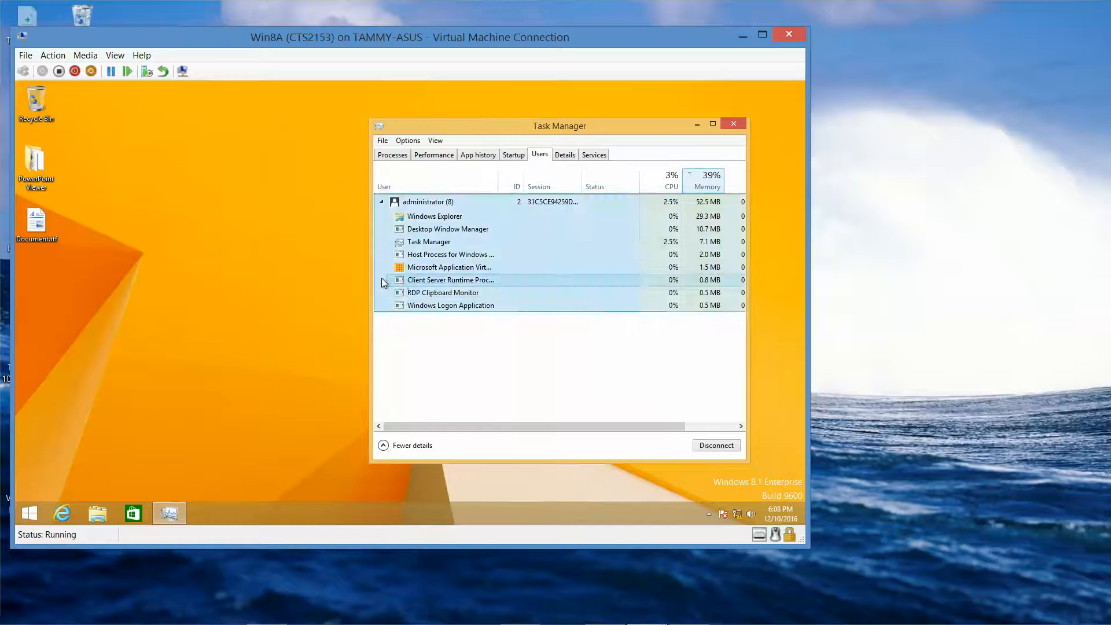
{"action": "left_click_drag", "start_coordinate": [371, 282], "coordinate": [221, 282]}
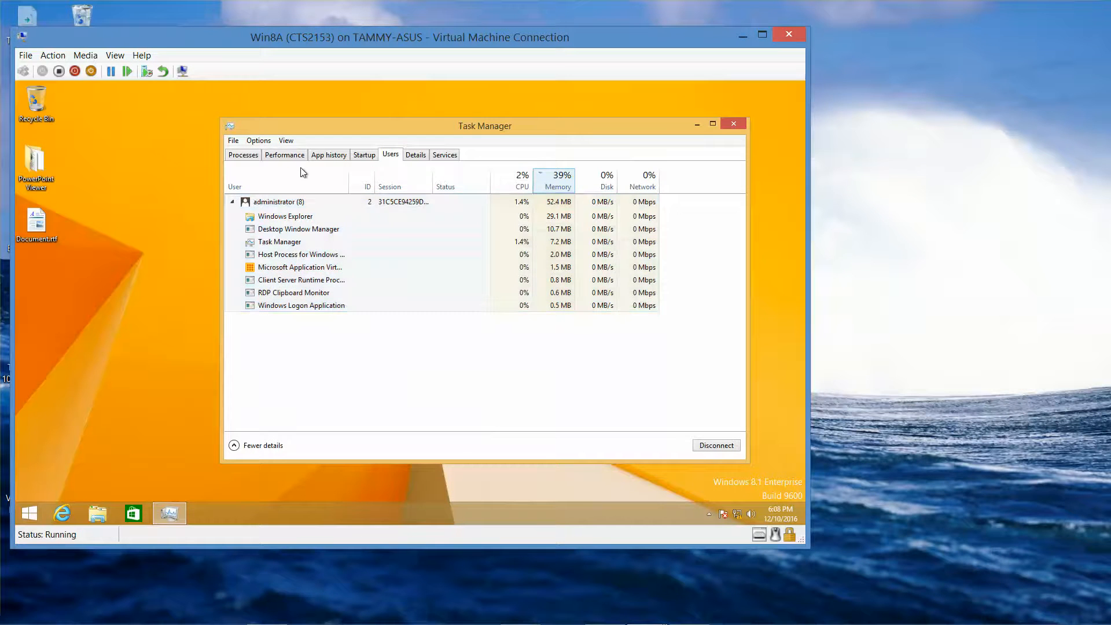
Step: Look over the running Processes list, and end the Windows Explorer task listed under the administrator in the Users view
{"action": "left_click", "coordinate": [243, 155]}
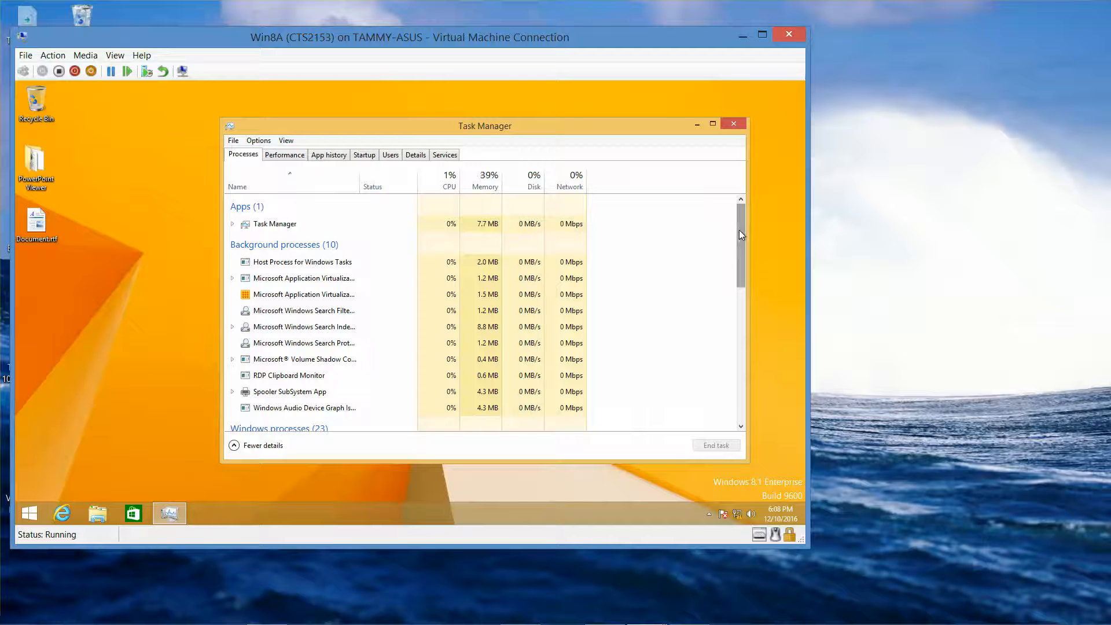
{"action": "mouse_move", "coordinate": [739, 231]}
{"action": "left_mouse_down"}
{"action": "mouse_move", "coordinate": [758, 398]}
{"action": "mouse_move", "coordinate": [734, 217]}
{"action": "left_mouse_up"}
{"action": "left_click", "coordinate": [389, 156]}
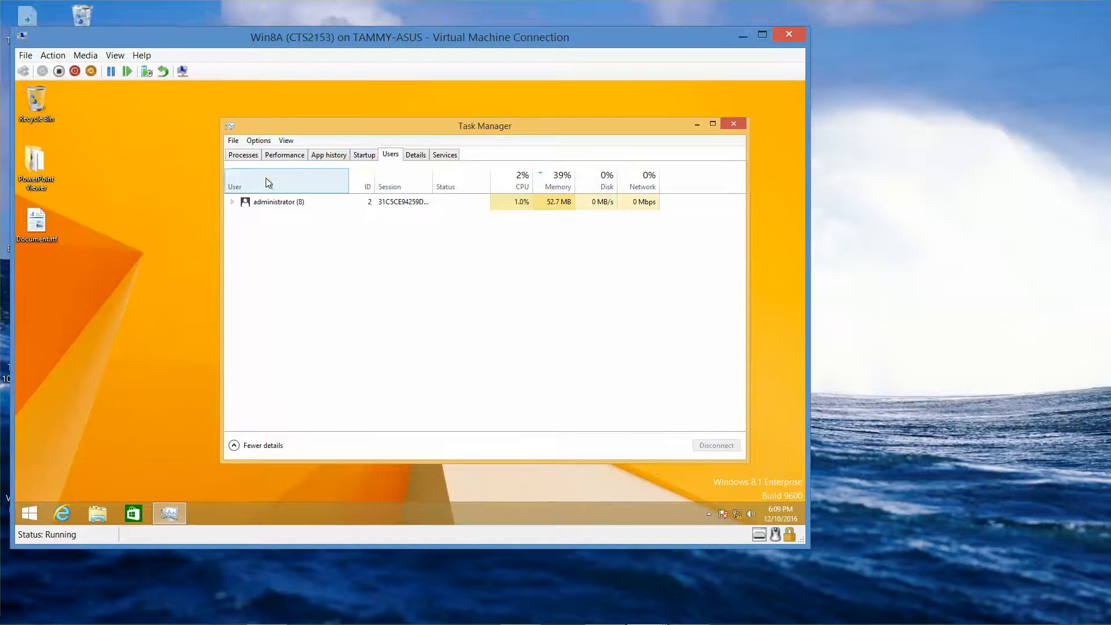
{"action": "left_click", "coordinate": [235, 202]}
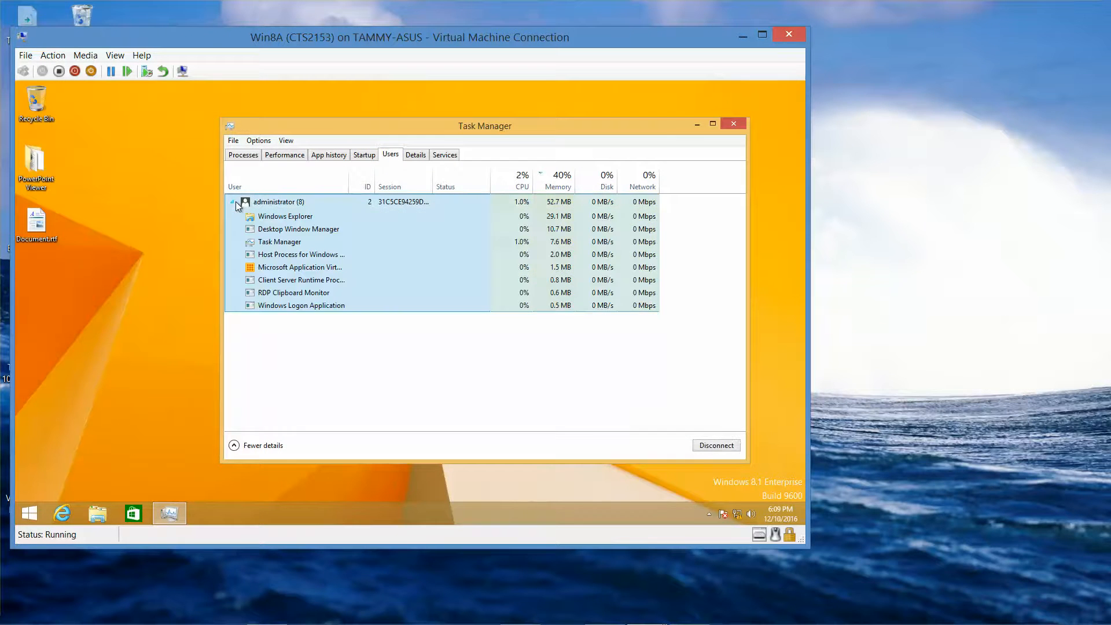
{"action": "left_click", "coordinate": [286, 218]}
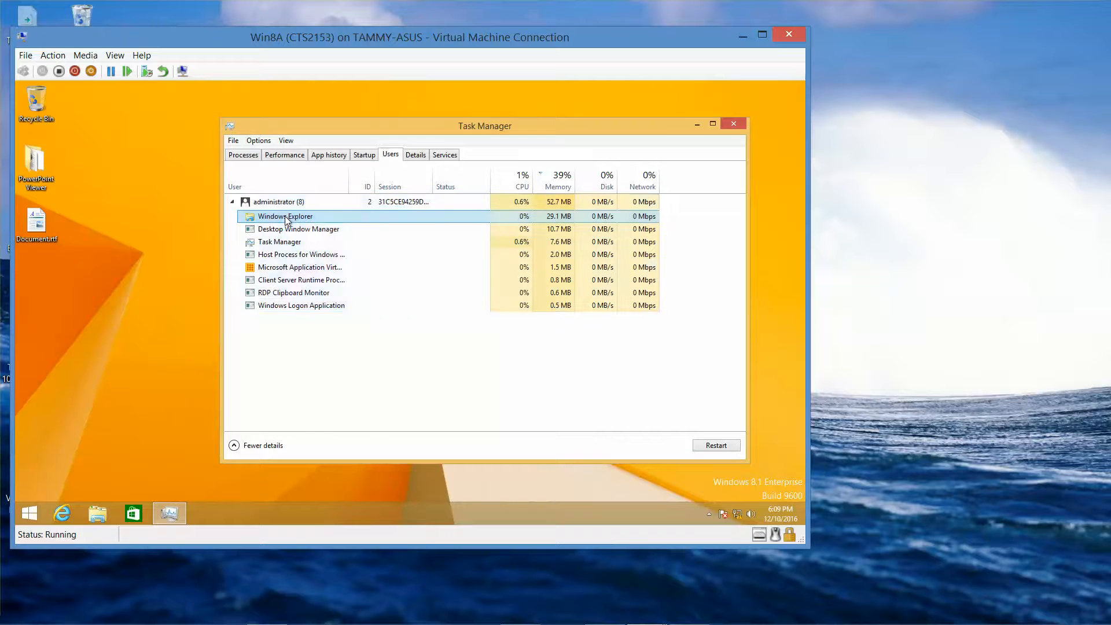
{"action": "right_click", "coordinate": [286, 217]}
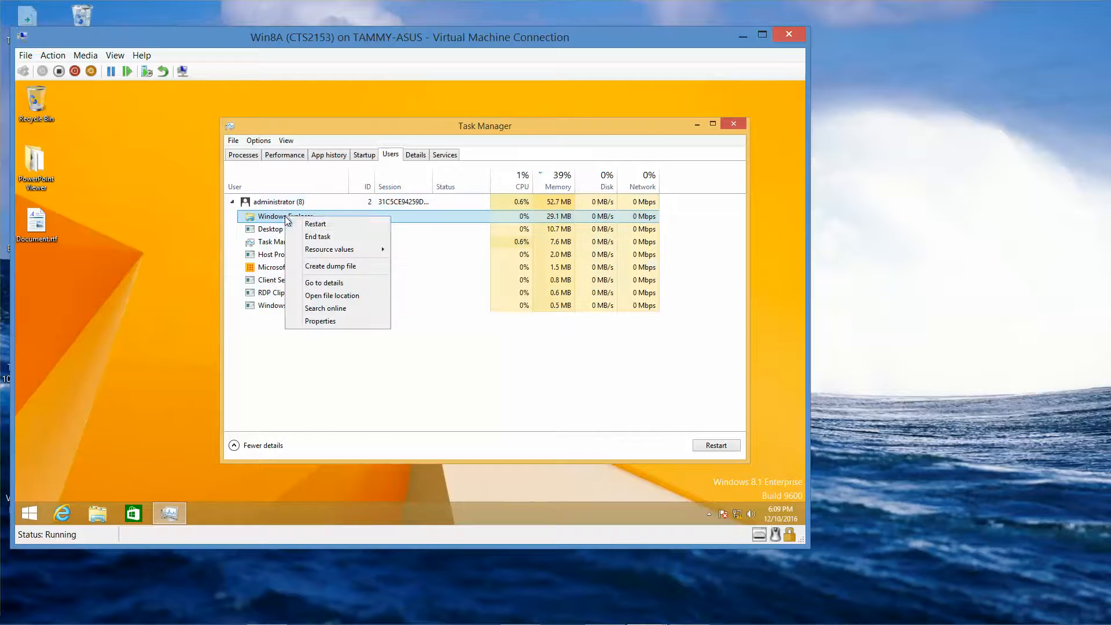
{"action": "left_click", "coordinate": [321, 240]}
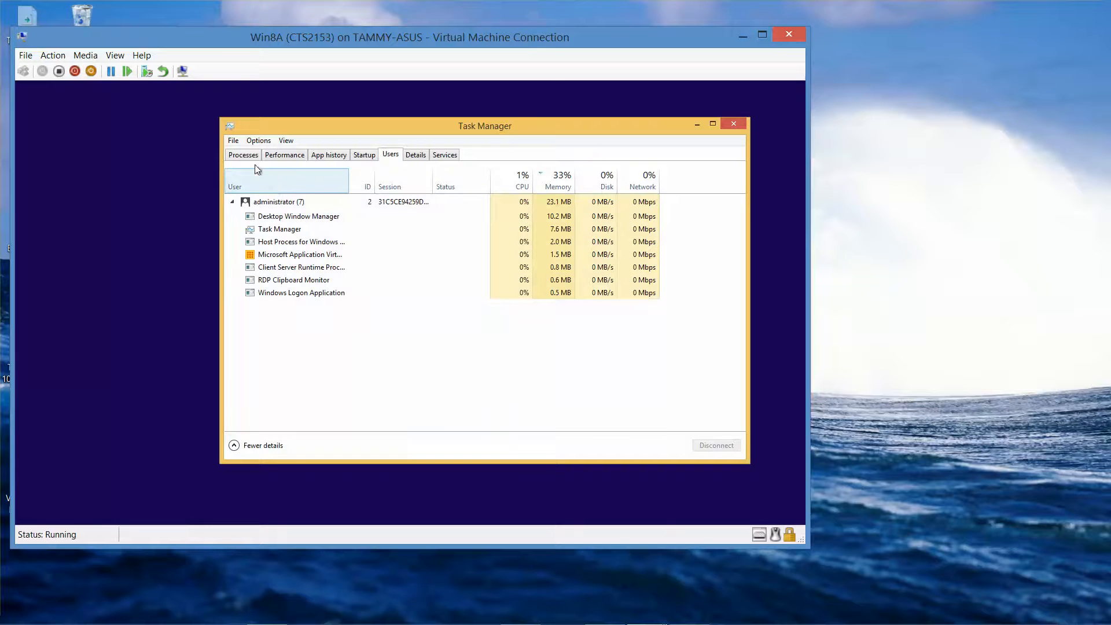
Step: Run explorer as a new task from Task Manager, without administrative privileges
{"action": "left_click", "coordinate": [232, 140]}
{"action": "left_click", "coordinate": [251, 154]}
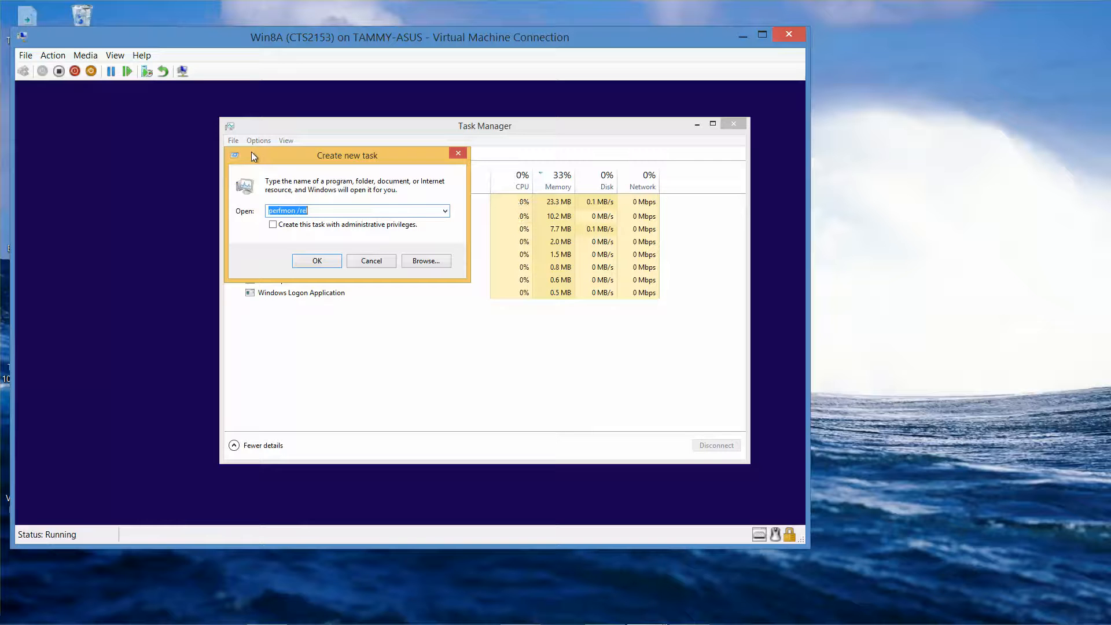
{"action": "type", "text": "explorer"}
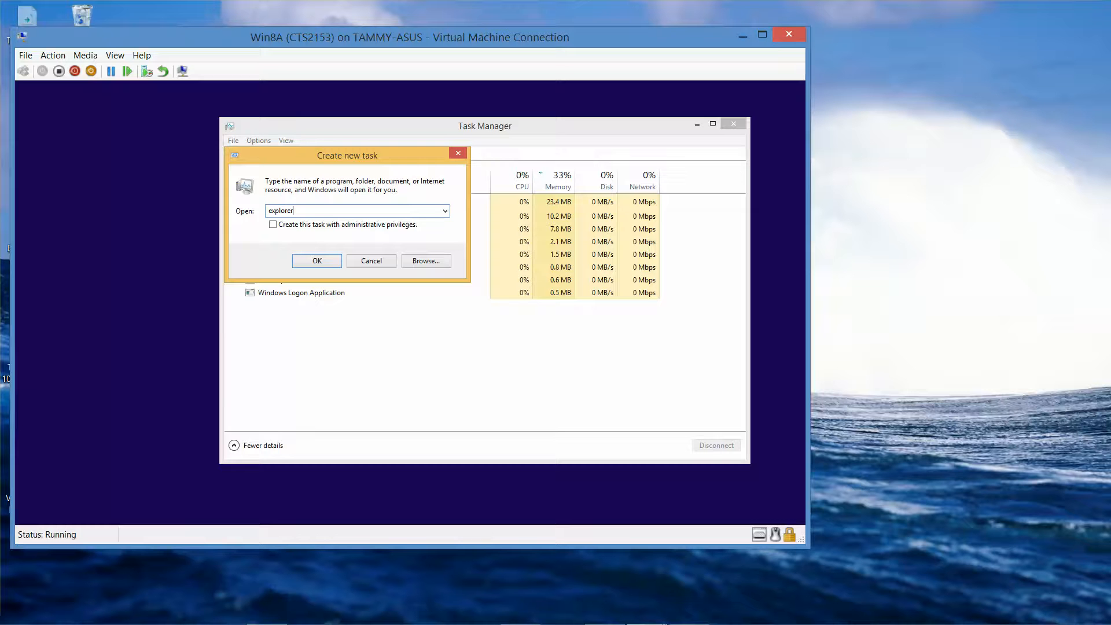
{"action": "left_click", "coordinate": [318, 262]}
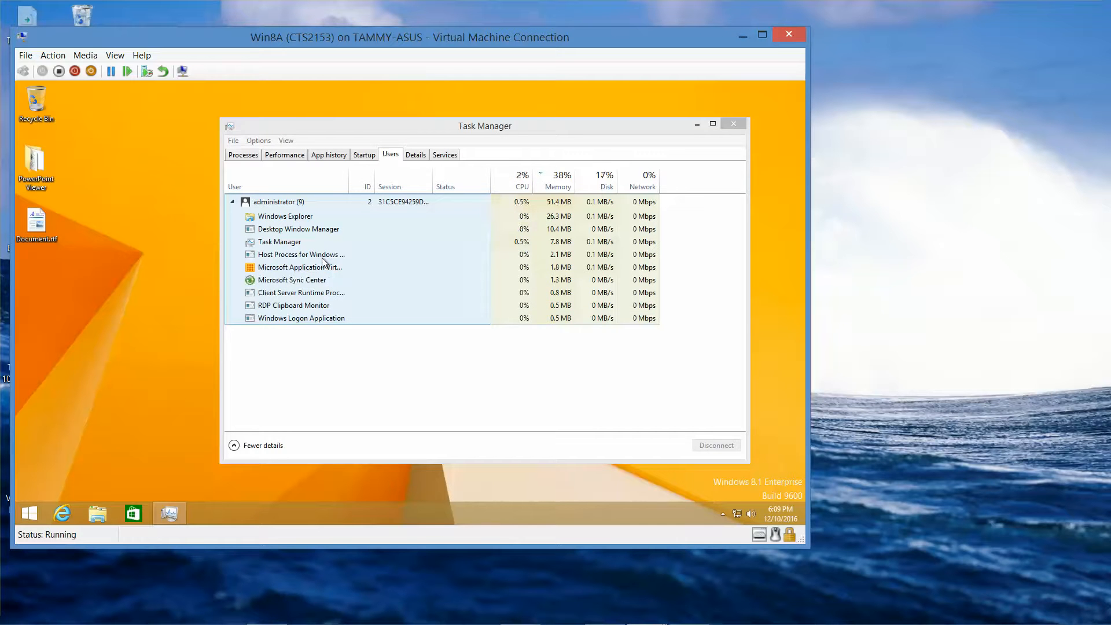
Step: View the Services list sorted by name and close Task Manager
{"action": "left_click", "coordinate": [445, 157]}
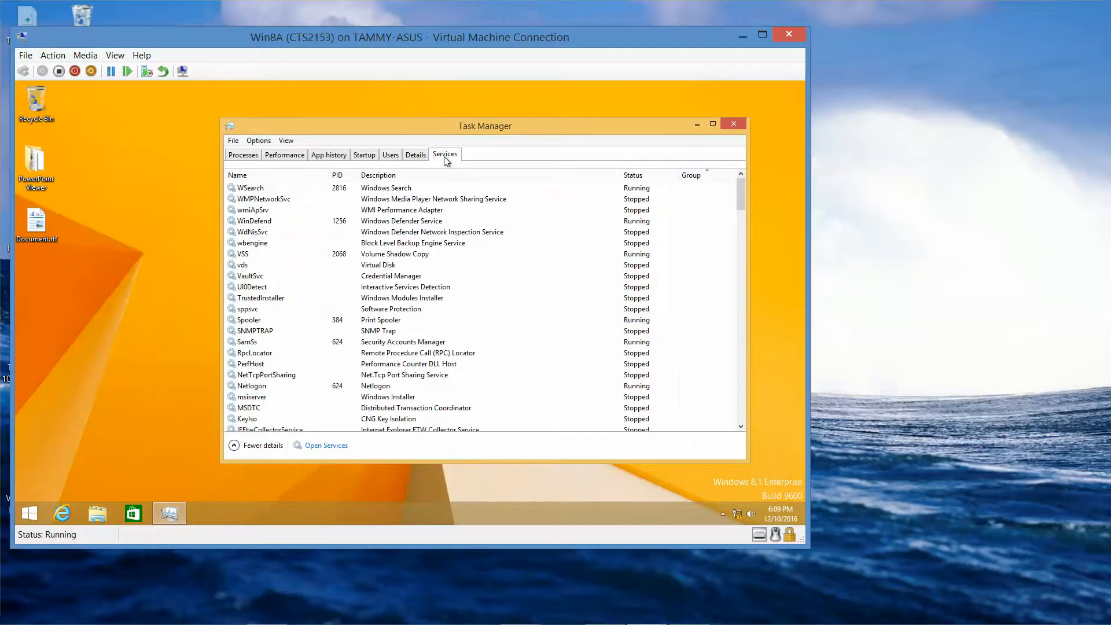
{"action": "left_click", "coordinate": [281, 175]}
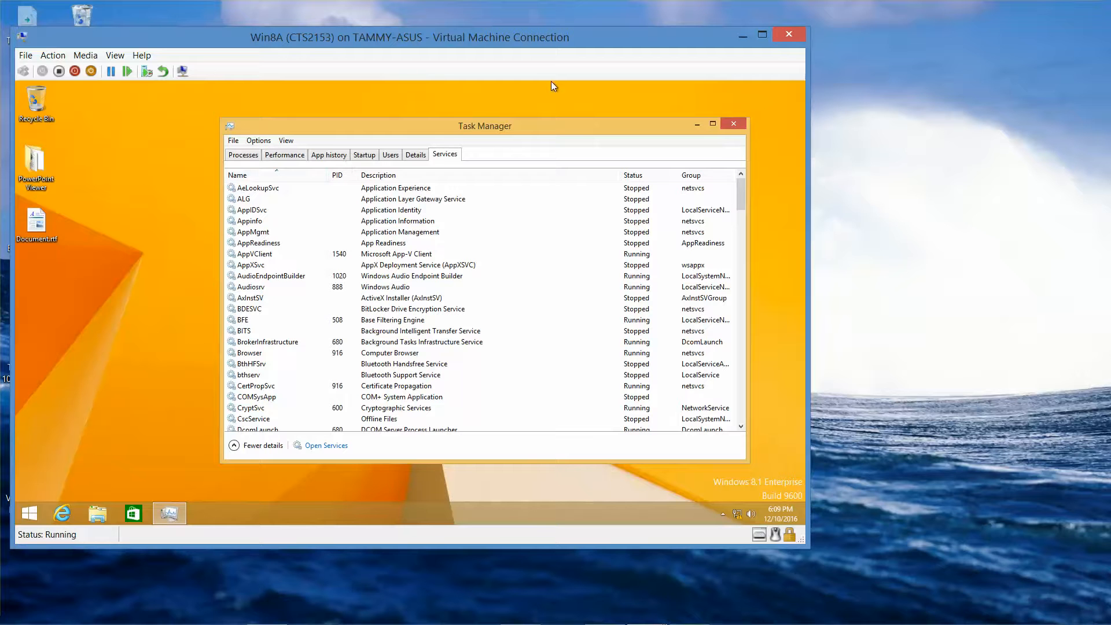
{"action": "left_click", "coordinate": [731, 132]}
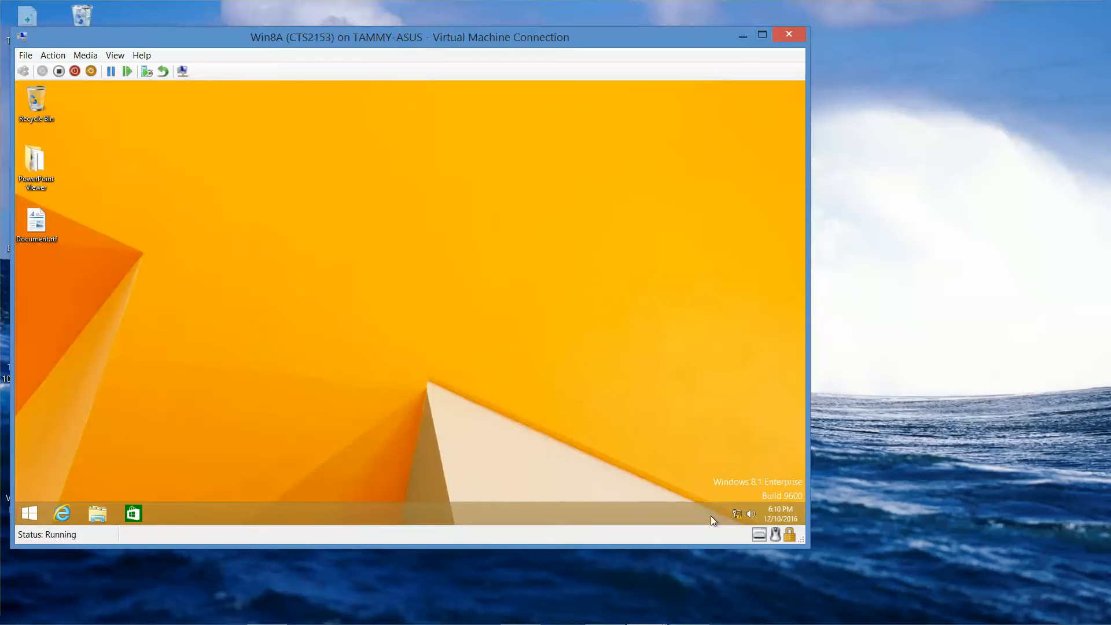